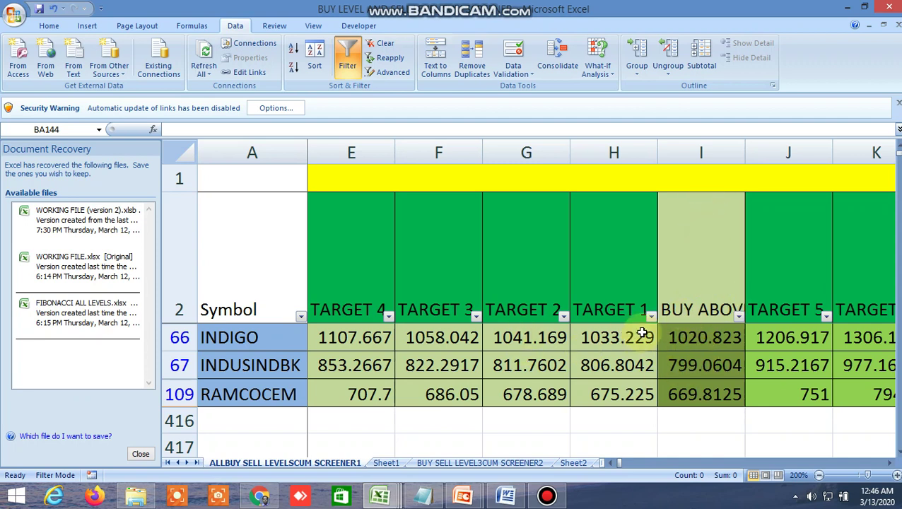
# Step: Examine the BUY LEVEL AND SELL LEVELS 1 section, from the buy-above targets through the sell-below targets up to Target 8
pyautogui.doubleClick(700, 175)
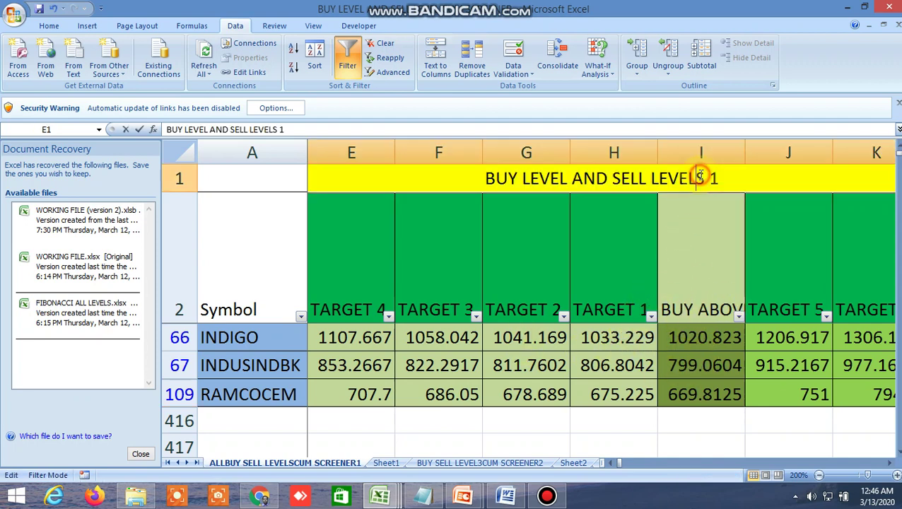
pyautogui.click(697, 283)
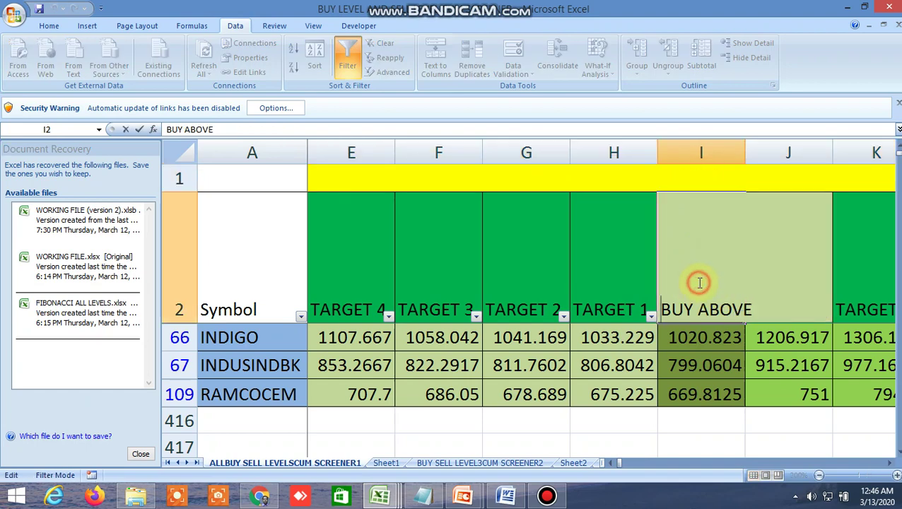
pyautogui.click(688, 442)
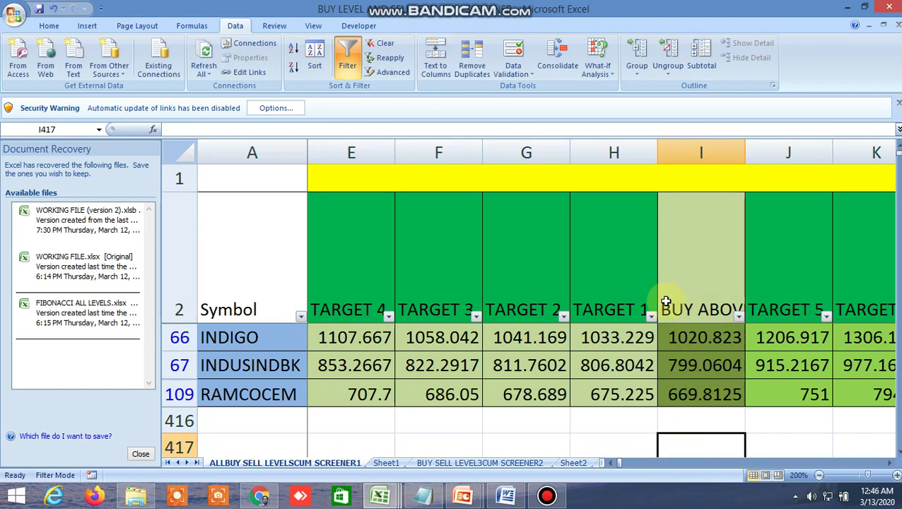
pyautogui.click(889, 463)
pyautogui.doubleClick(889, 463)
pyautogui.click(888, 463)
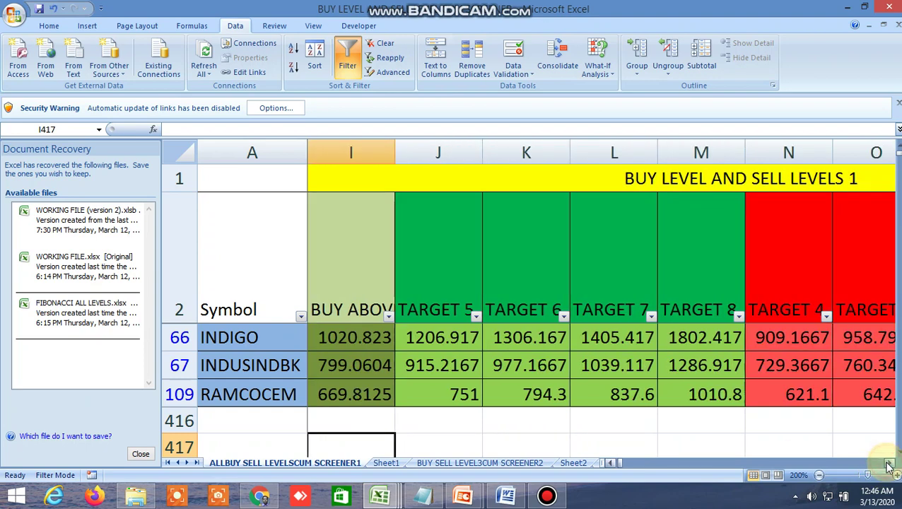
pyautogui.doubleClick(889, 463)
pyautogui.click(889, 463)
pyautogui.click(888, 463)
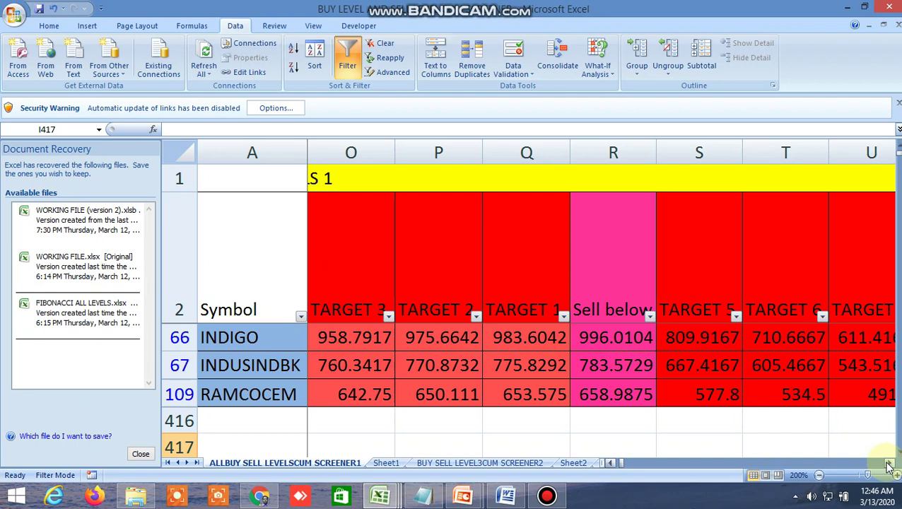
pyautogui.click(888, 463)
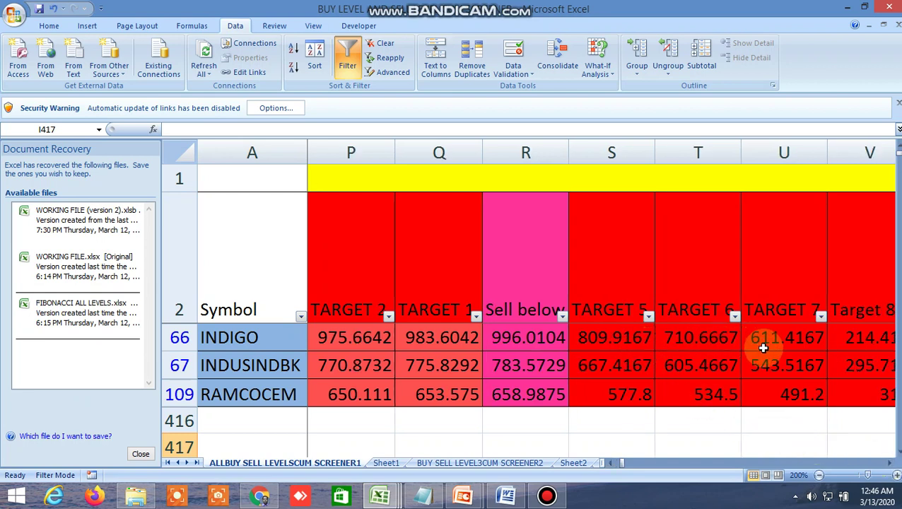
pyautogui.click(889, 464)
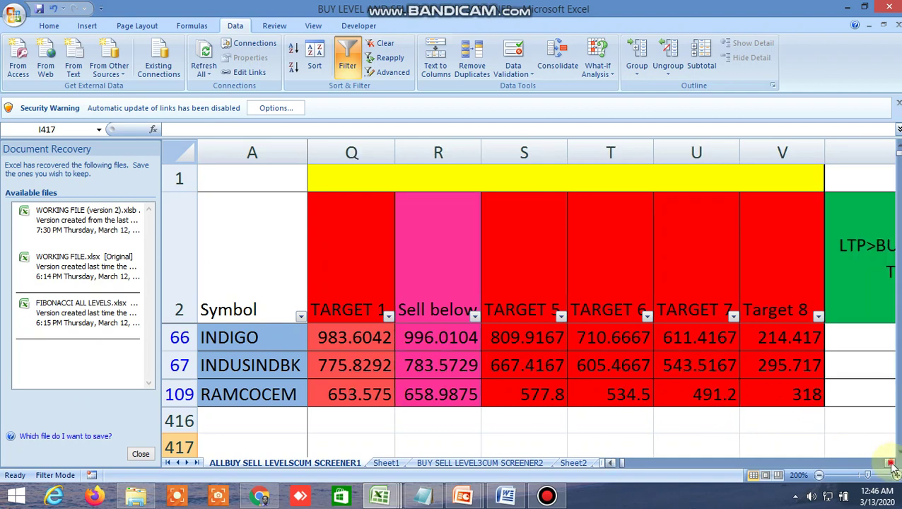
pyautogui.click(889, 464)
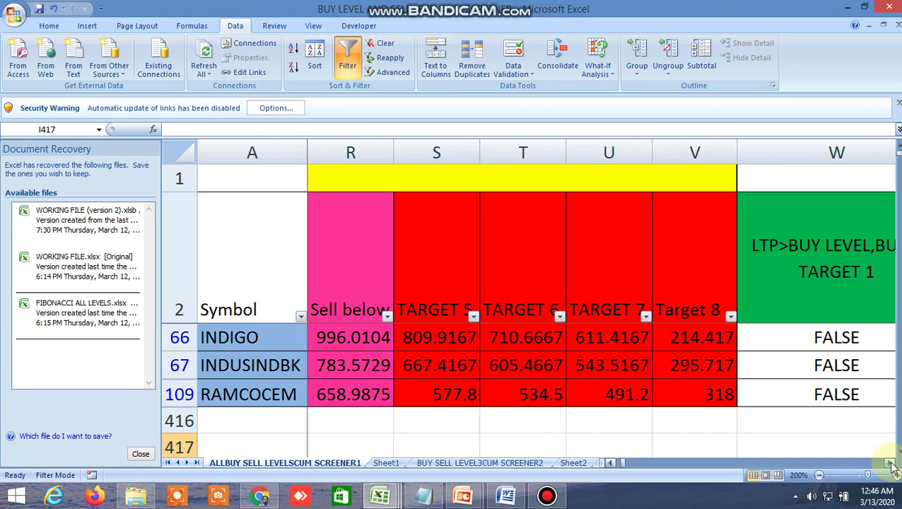
# Step: Review the screening columns that compare LTP with the buy level, sell level and successive targets
pyautogui.click(890, 464)
pyautogui.click(891, 464)
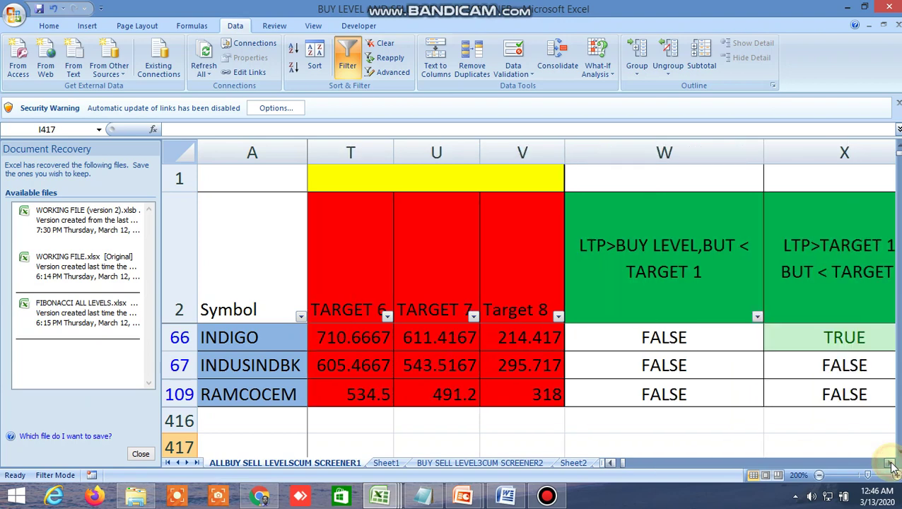
pyautogui.click(891, 464)
pyautogui.click(891, 464)
pyautogui.click(890, 465)
pyautogui.click(891, 464)
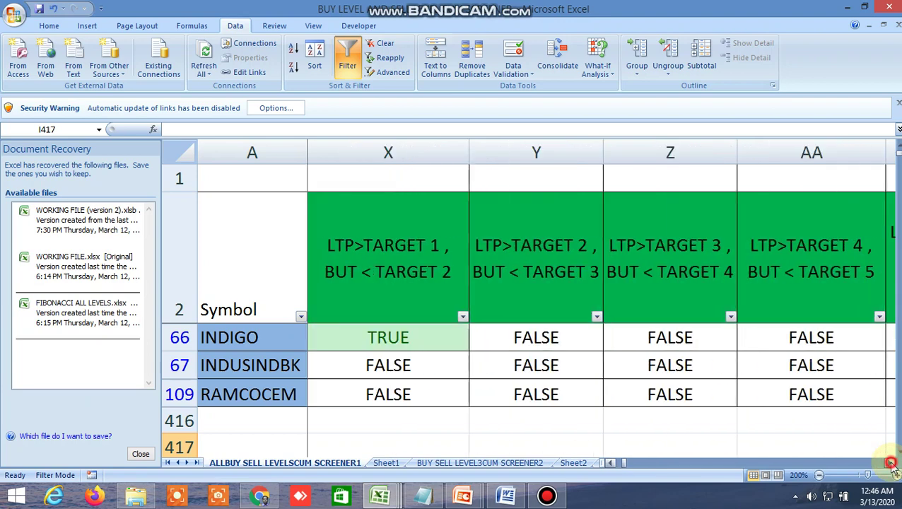
pyautogui.click(891, 464)
pyautogui.click(891, 464)
pyautogui.click(890, 464)
pyautogui.click(891, 465)
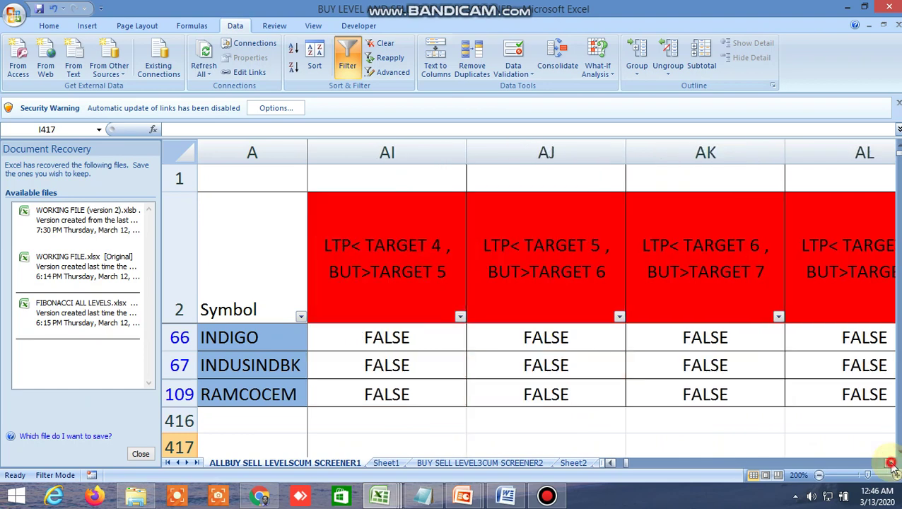
# Step: View the second buy and sell level section from BUY ABOVE onward, through to the open interest and typical price columns
pyautogui.click(891, 464)
pyautogui.click(891, 464)
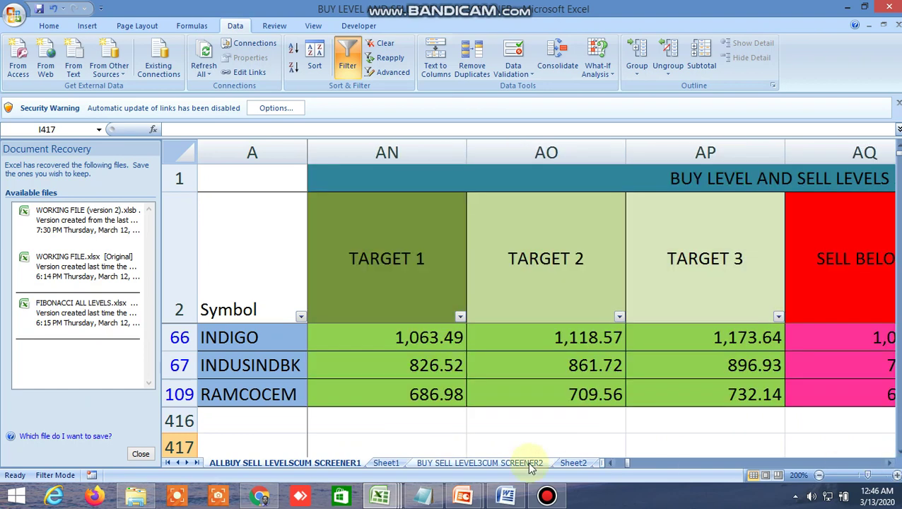
pyautogui.click(609, 463)
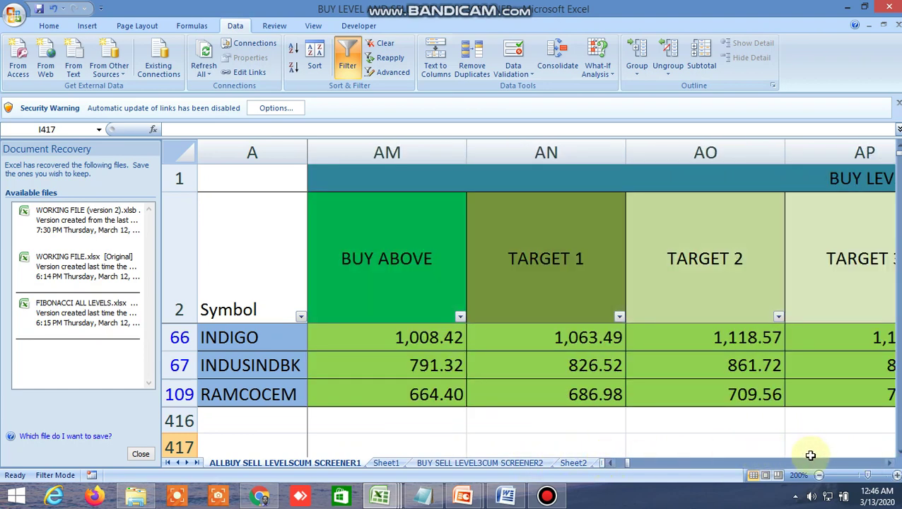
pyautogui.click(891, 464)
pyautogui.click(890, 464)
pyautogui.click(891, 465)
pyautogui.click(890, 465)
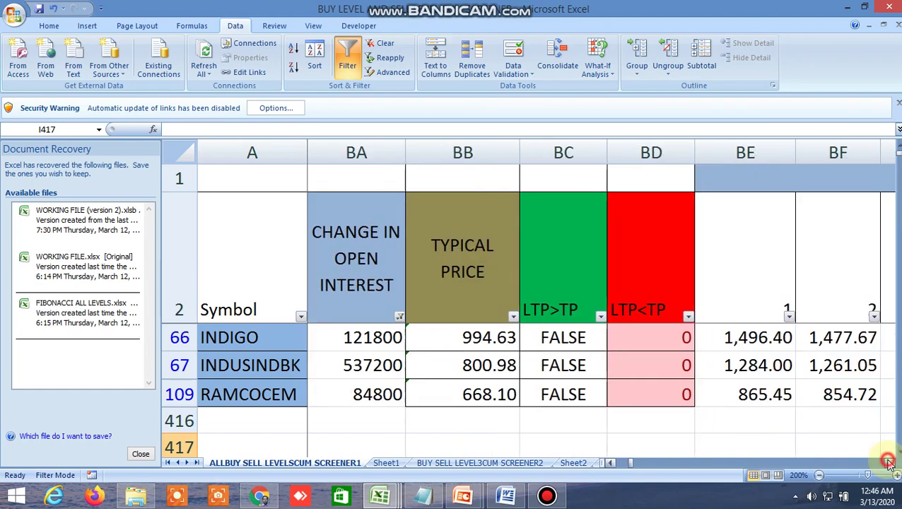
# Step: Look through the numbered price history, max and min, NORMDIST 30 and CROSSOVER columns up to R1
pyautogui.click(891, 465)
pyautogui.click(891, 465)
pyautogui.click(891, 465)
pyautogui.click(890, 464)
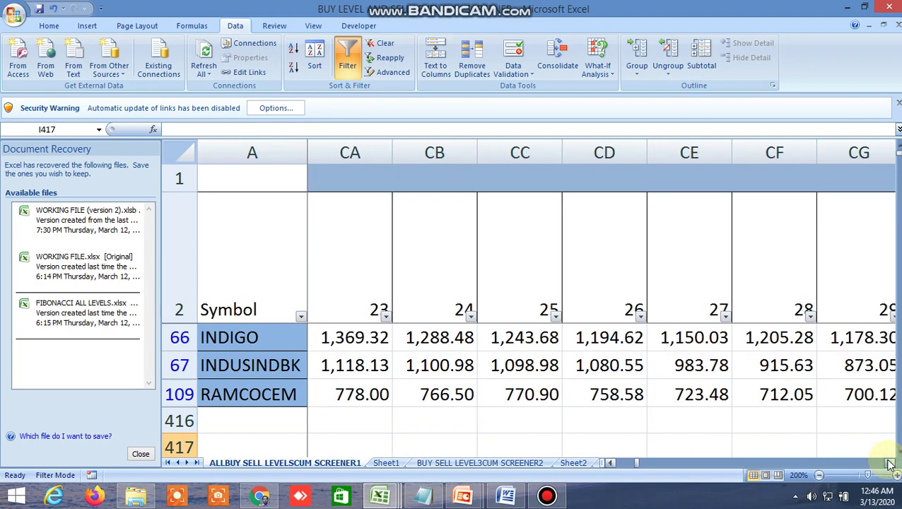
pyautogui.click(891, 464)
pyautogui.click(891, 465)
pyautogui.click(890, 465)
pyautogui.click(891, 464)
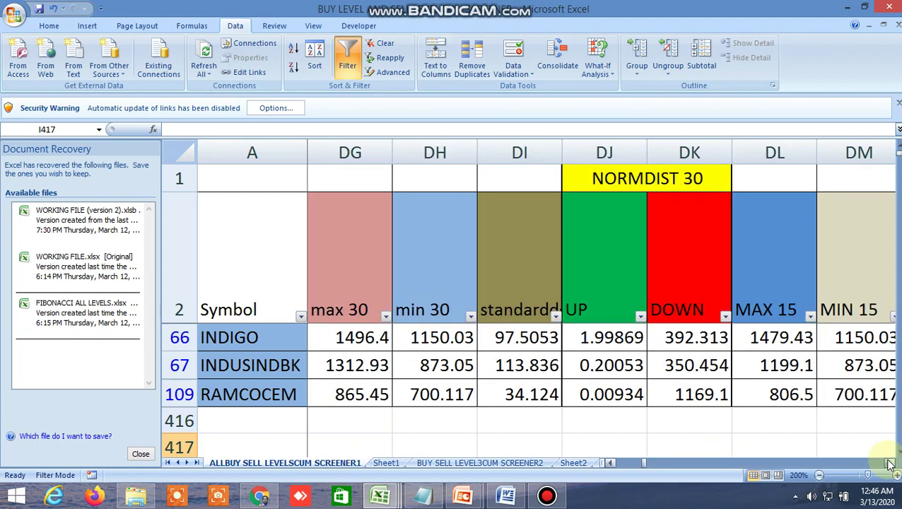
pyautogui.click(891, 465)
pyautogui.click(891, 464)
pyautogui.click(890, 465)
pyautogui.click(891, 465)
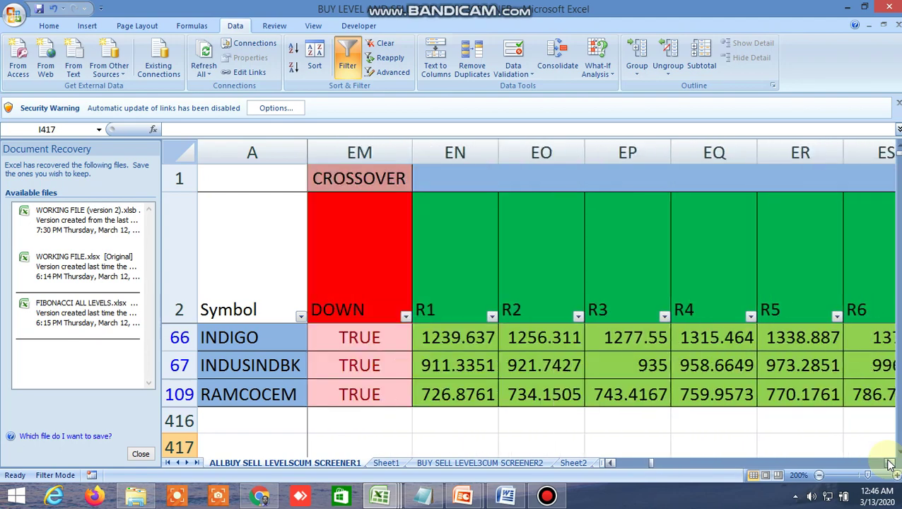
# Step: Examine the BUY LEVEL AND SELL LEVELS 3 section, from resistance levels R1 to R7 to support level S1
pyautogui.click(891, 465)
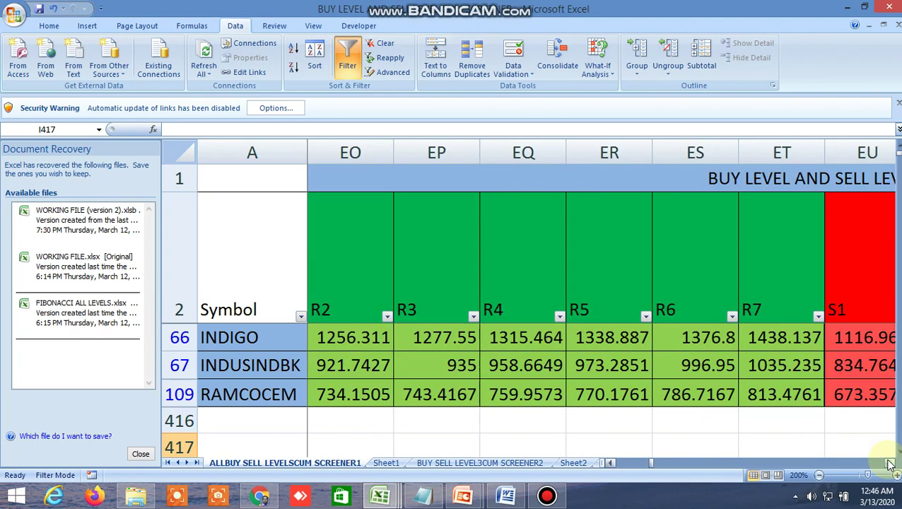
pyautogui.click(609, 463)
pyautogui.click(344, 265)
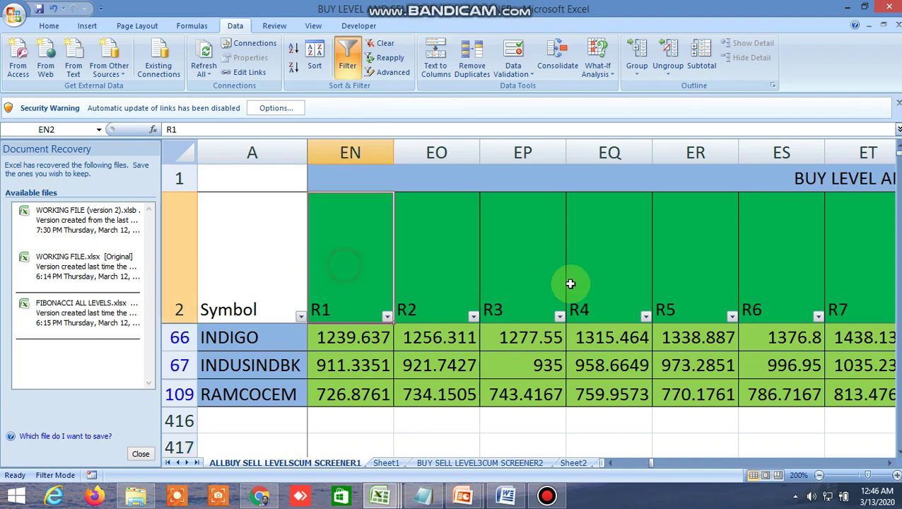
pyautogui.click(893, 465)
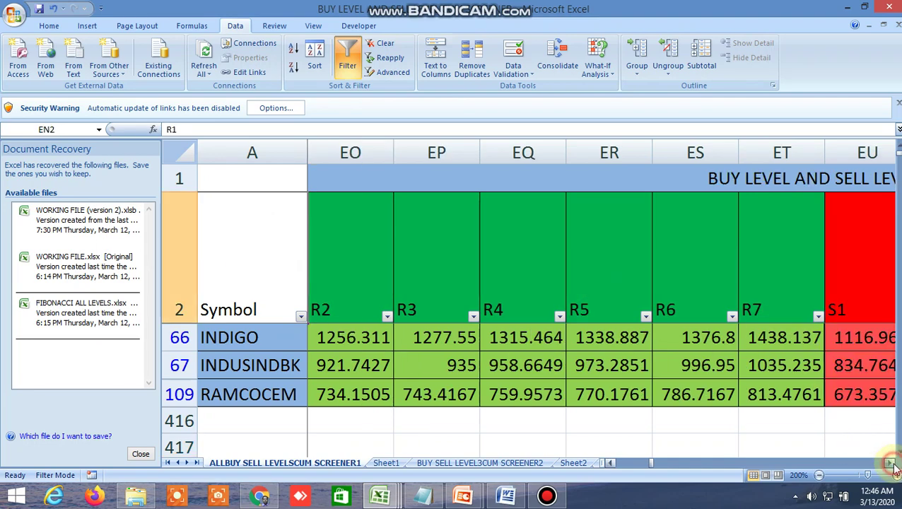
pyautogui.click(892, 464)
pyautogui.click(892, 464)
pyautogui.click(695, 254)
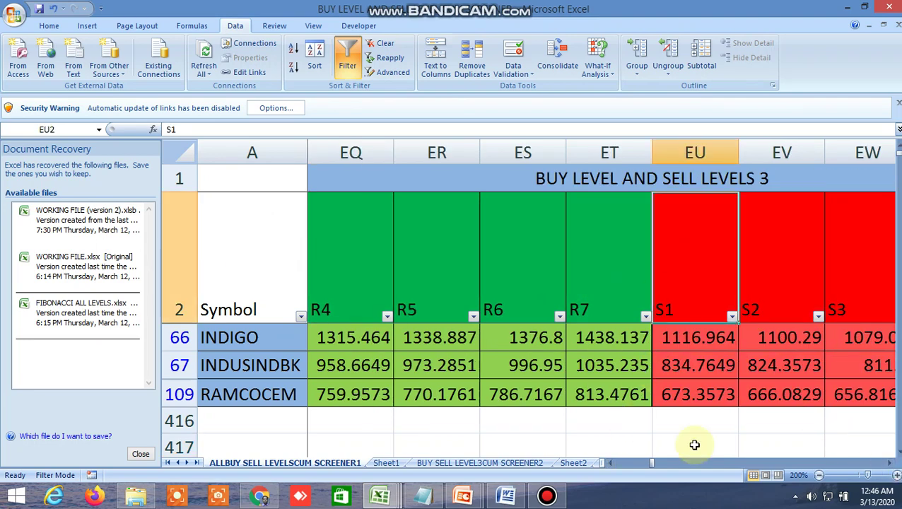
# Step: Review the PIVOT POINT levels and the mid, upper and lower band columns of the BOLLINGERBAND section
pyautogui.moveTo(892, 464); pyautogui.dragTo(893, 465)
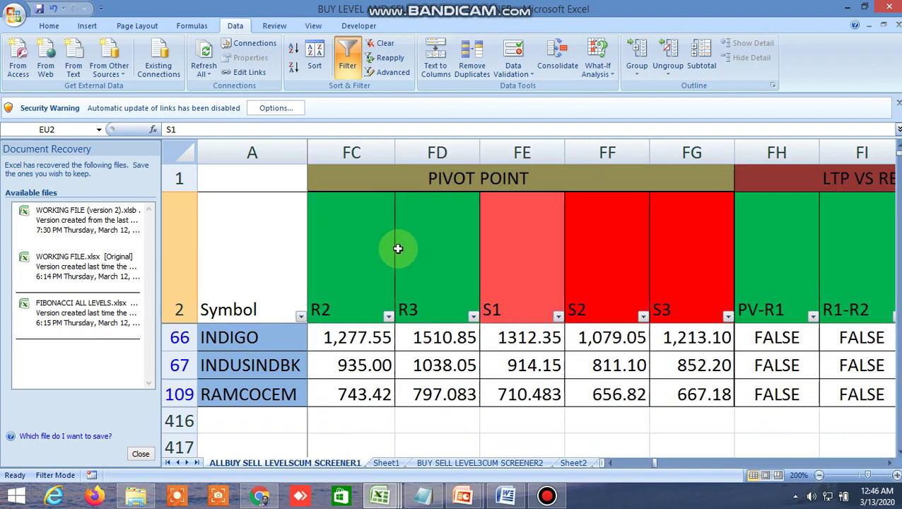
pyautogui.click(609, 463)
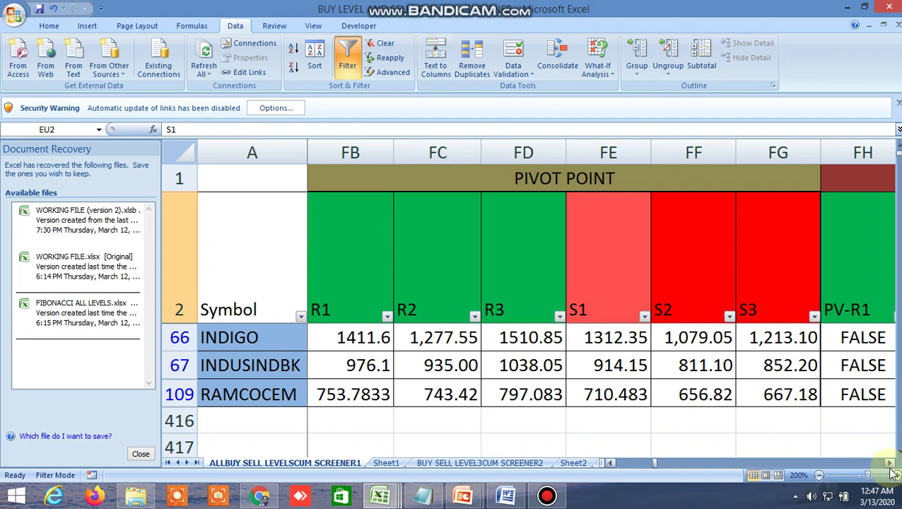
pyautogui.moveTo(892, 464); pyautogui.dragTo(890, 463)
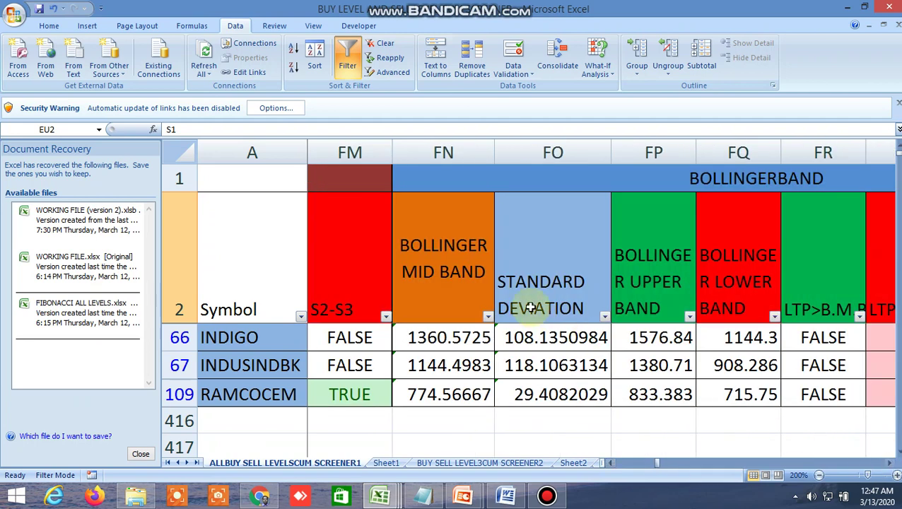
pyautogui.click(459, 253)
pyautogui.click(652, 258)
pyautogui.click(765, 254)
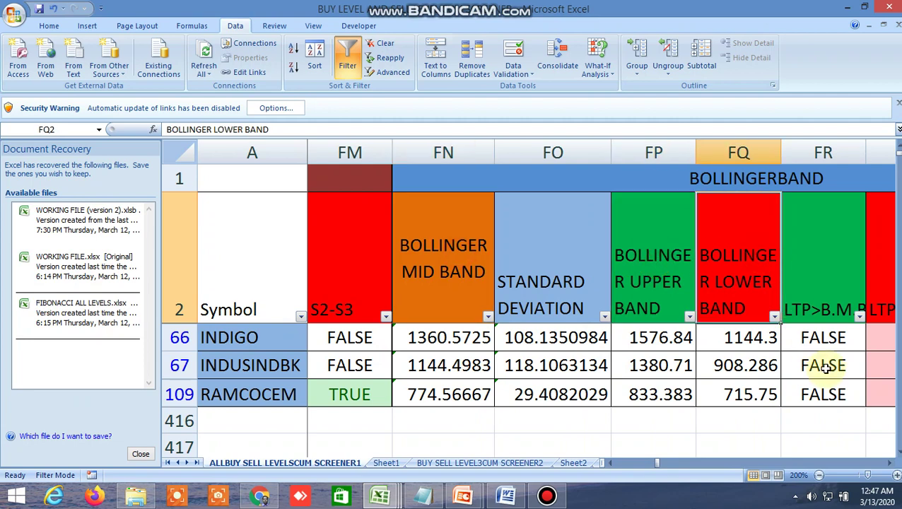
# Step: Inspect the lower and mid band columns of the PRICE CHANNEL section and continue to the TIRONE LEVEL section
pyautogui.moveTo(888, 463); pyautogui.dragTo(888, 463)
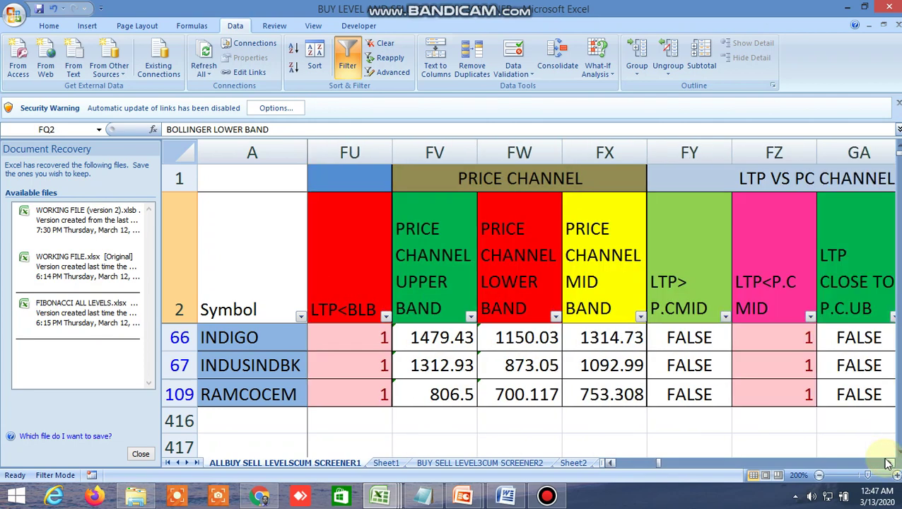
pyautogui.click(524, 258)
pyautogui.click(587, 272)
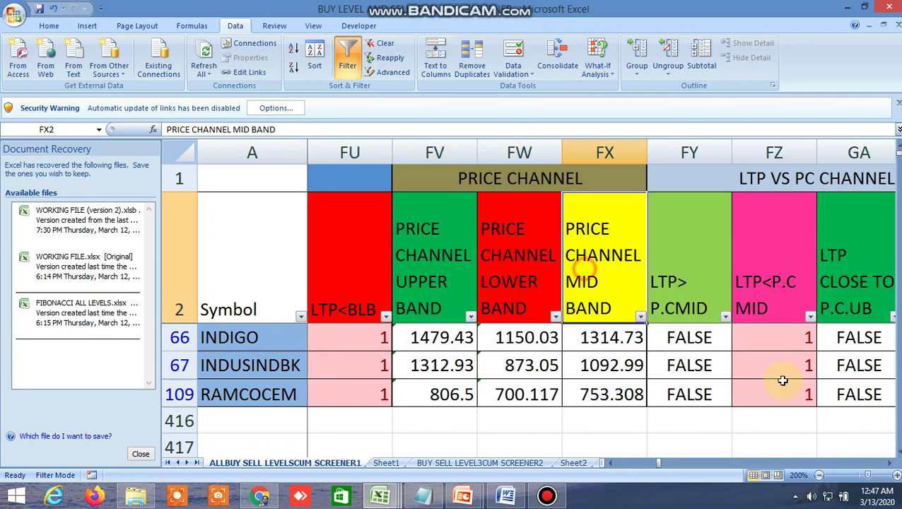
pyautogui.click(889, 463)
pyautogui.moveTo(890, 464); pyautogui.dragTo(893, 465)
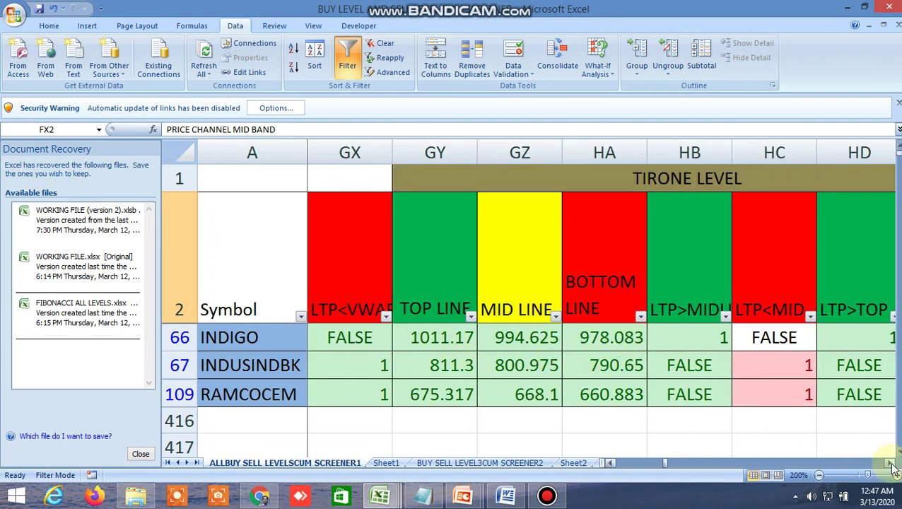
# Step: Examine the Gann angle RESISTANCE columns for 12.5, 22.5 and 45, including INDIGO's formula for the 12.5 angle
pyautogui.moveTo(891, 463); pyautogui.dragTo(895, 472)
pyautogui.moveTo(610, 462); pyautogui.dragTo(610, 461)
pyautogui.click(372, 251)
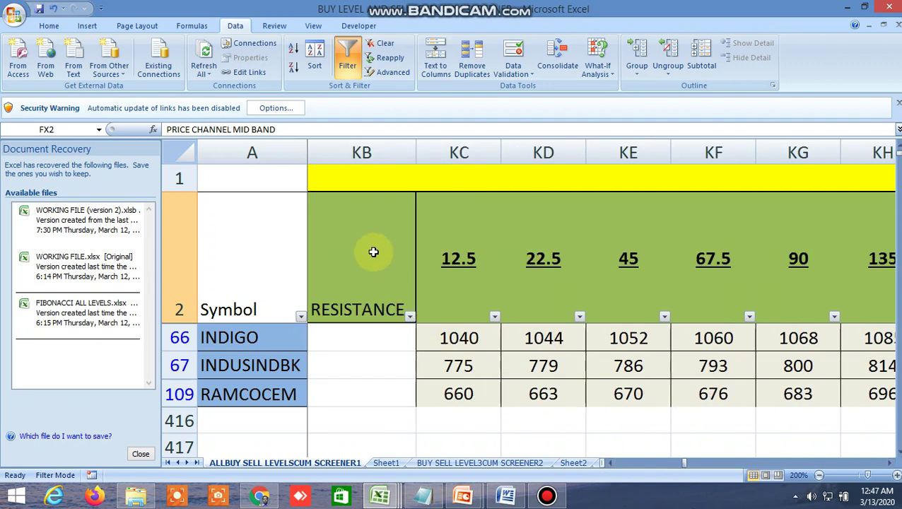
pyautogui.click(459, 268)
pyautogui.click(544, 270)
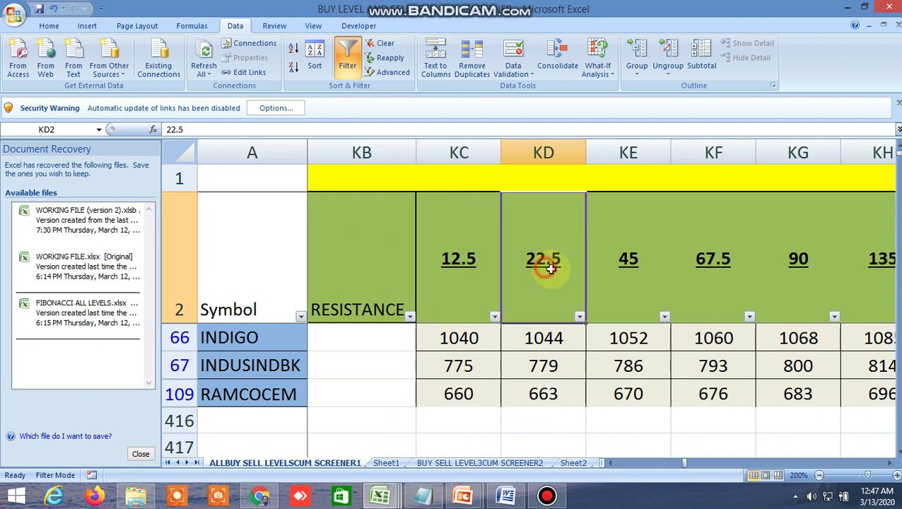
pyautogui.click(628, 269)
pyautogui.click(467, 338)
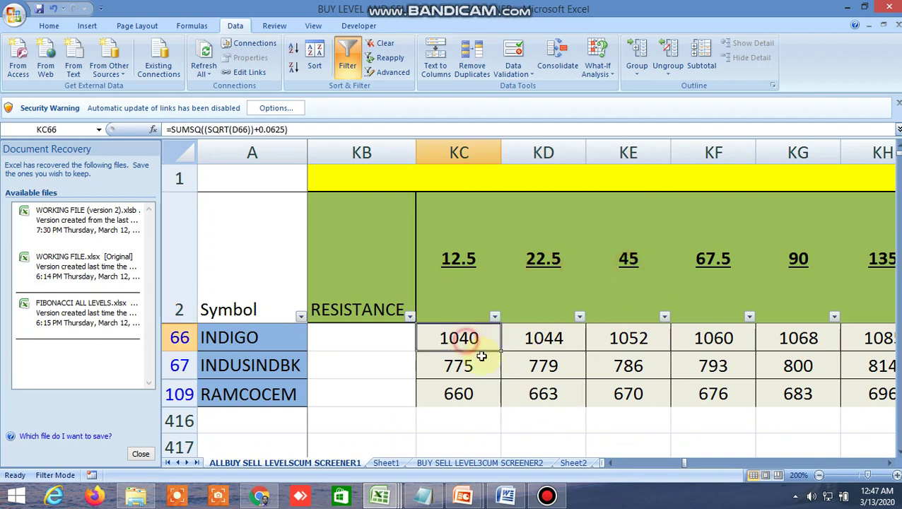
pyautogui.click(540, 437)
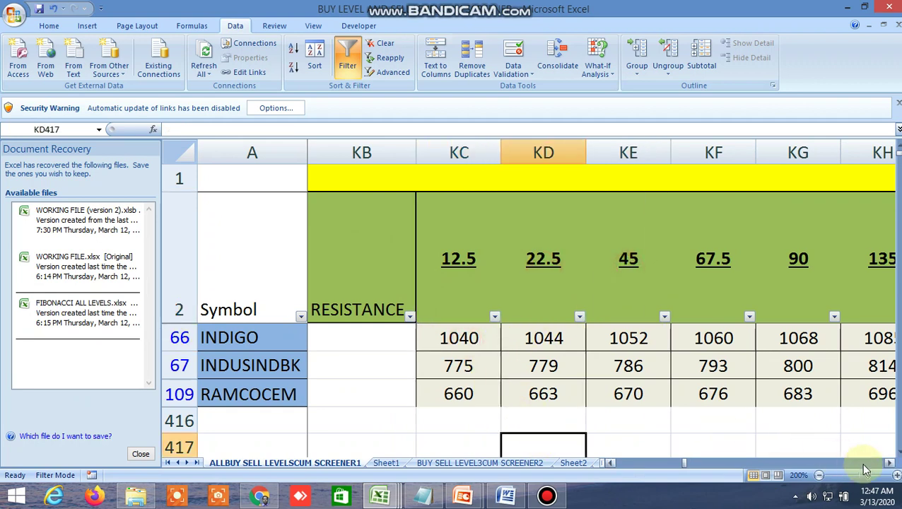
# Step: Examine the remaining GANN ANGLES resistance columns, from 90 to 360
pyautogui.click(891, 463)
pyautogui.click(892, 463)
pyautogui.click(891, 463)
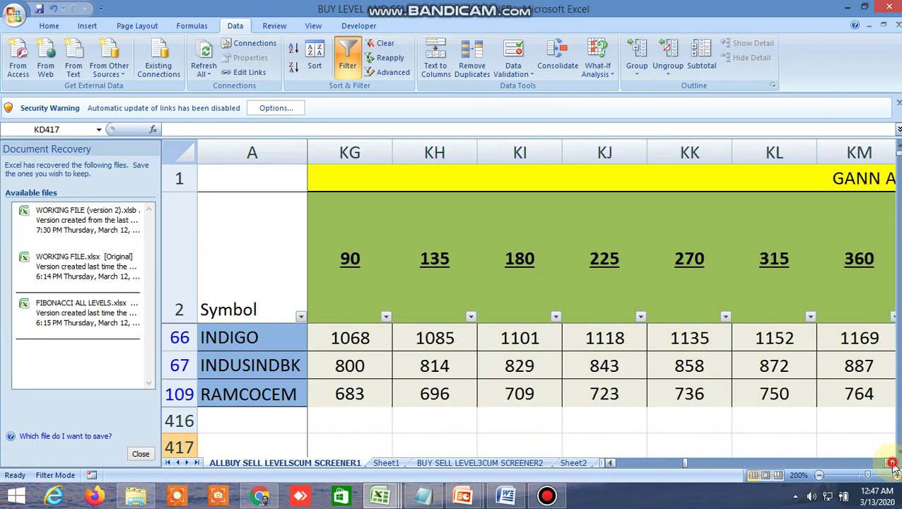
pyautogui.click(892, 463)
pyautogui.click(891, 463)
pyautogui.click(892, 465)
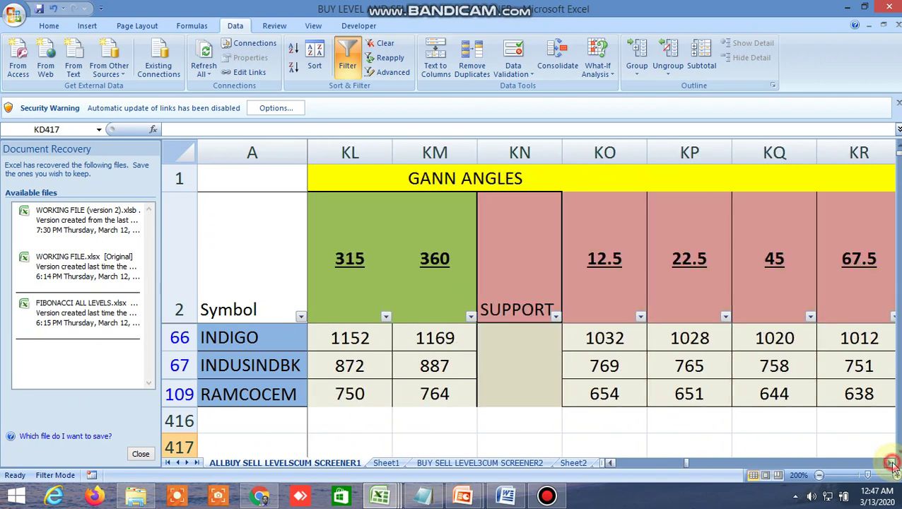
# Step: Review the GANN ANGLES support columns from 12.5 to 360 for the three filtered stocks
pyautogui.click(892, 465)
pyautogui.click(892, 465)
pyautogui.click(892, 464)
pyautogui.click(892, 465)
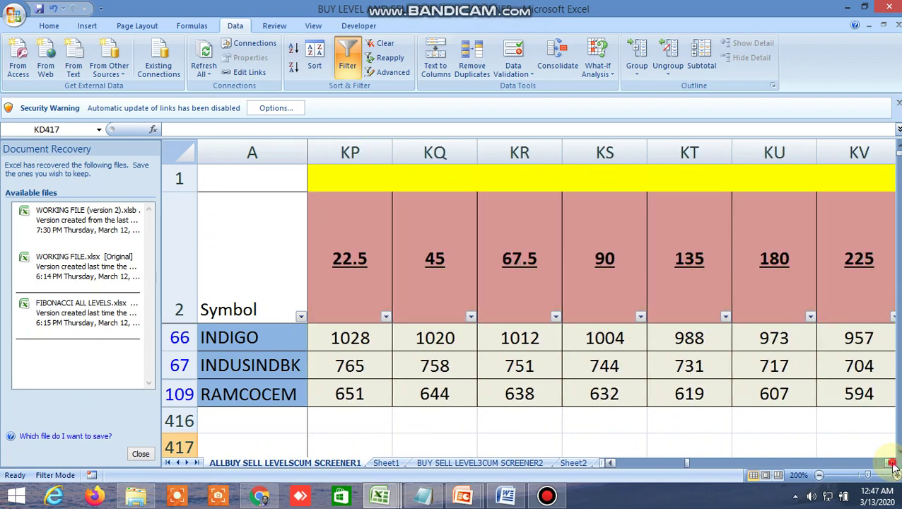
pyautogui.click(892, 465)
pyautogui.click(893, 464)
pyautogui.click(892, 465)
pyautogui.click(892, 464)
pyautogui.click(893, 464)
pyautogui.click(892, 464)
pyautogui.click(892, 464)
pyautogui.click(892, 465)
pyautogui.click(892, 464)
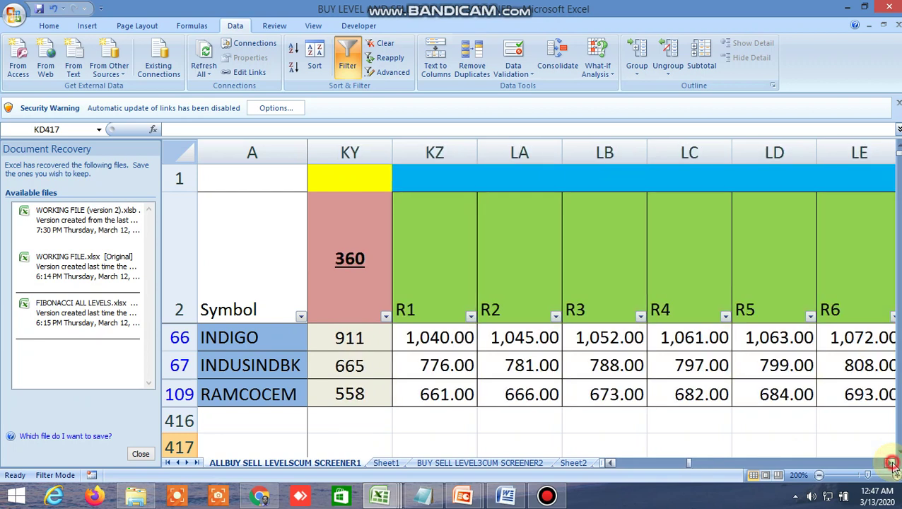
# Step: Examine resistance levels R1 to R9 in the GANN SQUARE OF 9 section
pyautogui.click(892, 464)
pyautogui.click(892, 464)
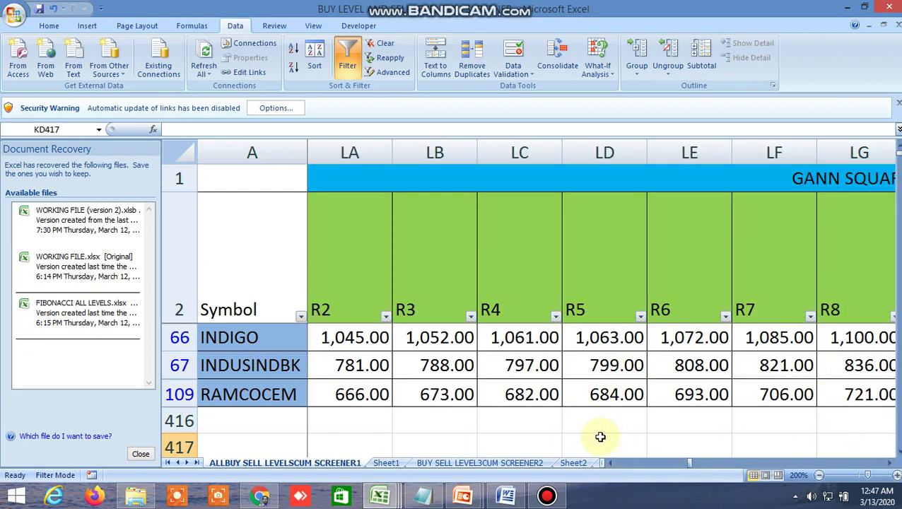
pyautogui.click(609, 463)
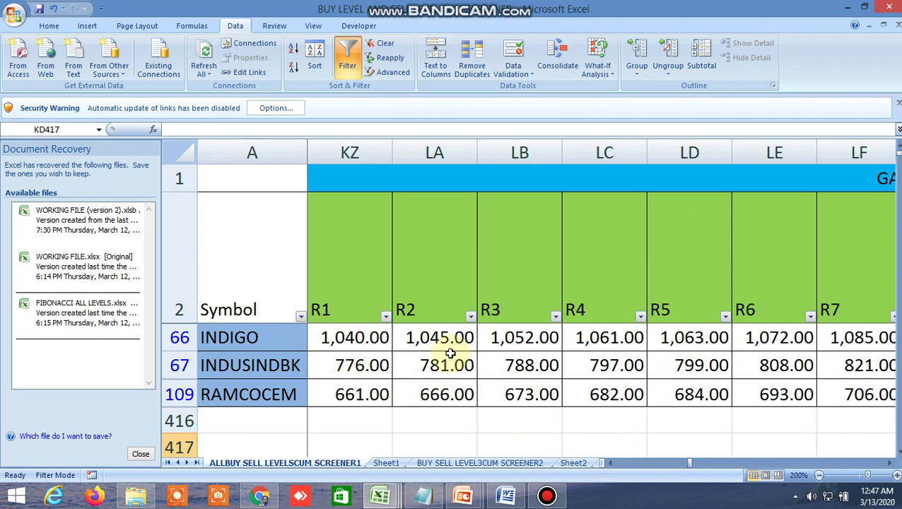
pyautogui.click(338, 270)
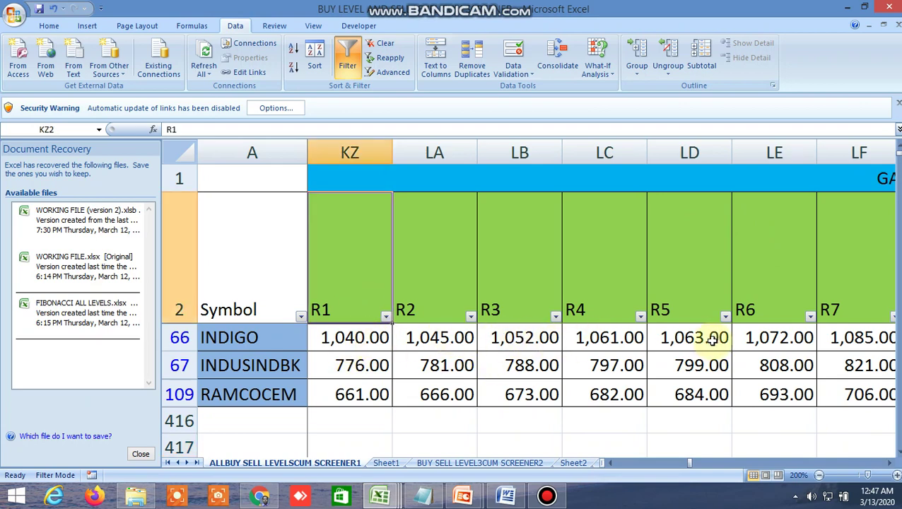
pyautogui.click(890, 463)
pyautogui.click(889, 463)
pyautogui.click(890, 463)
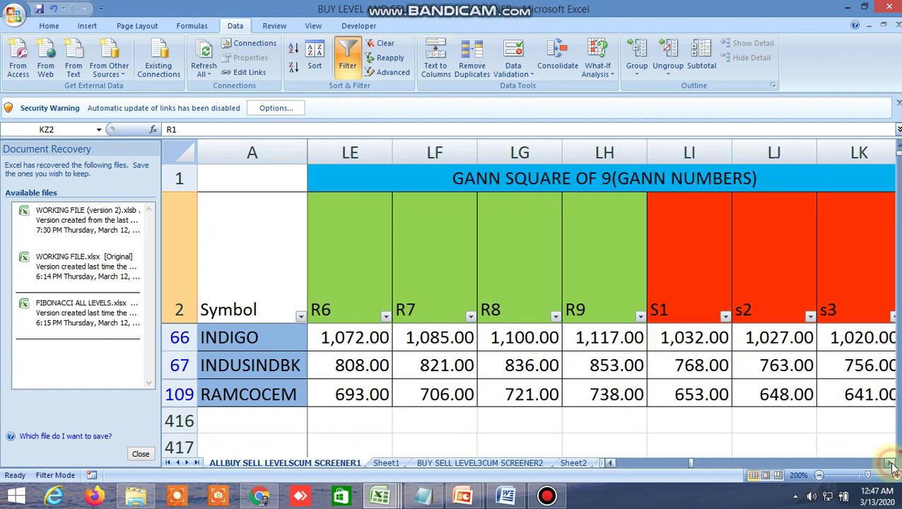
# Step: Review the support levels of the GANN SQUARE OF 9 section, starting from S1
pyautogui.click(890, 463)
pyautogui.click(891, 464)
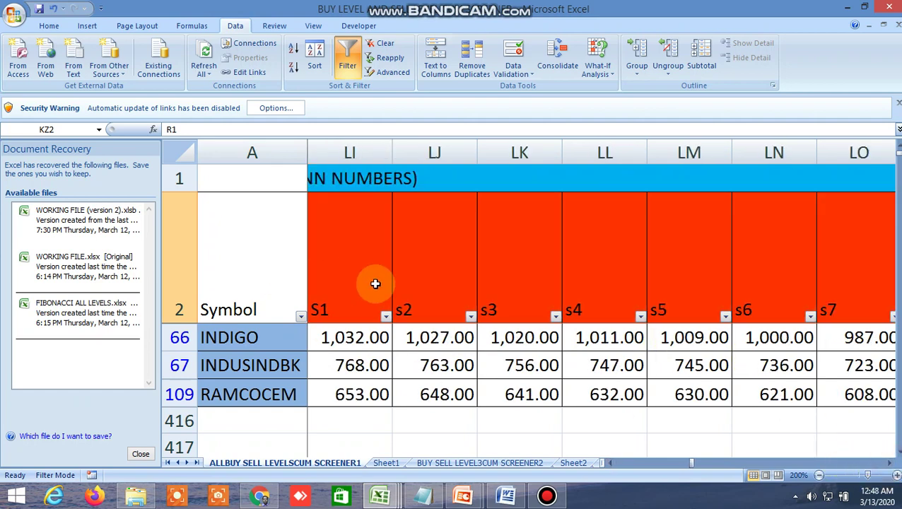
pyautogui.click(890, 464)
pyautogui.click(890, 464)
pyautogui.click(890, 463)
pyautogui.click(890, 464)
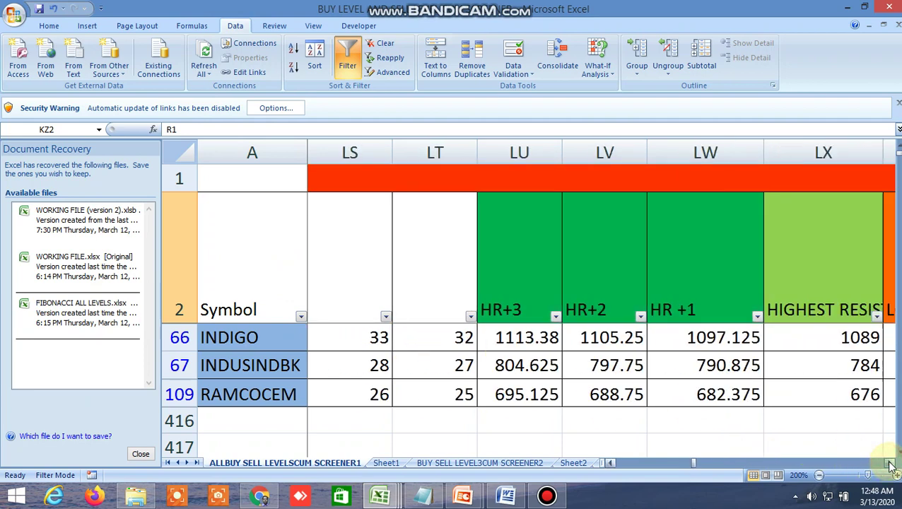
# Step: Look through the MURREY'S MATHEMATICAL LEVEL CALCULATION section from HR+3 to S7
pyautogui.click(890, 464)
pyautogui.click(890, 464)
pyautogui.click(890, 464)
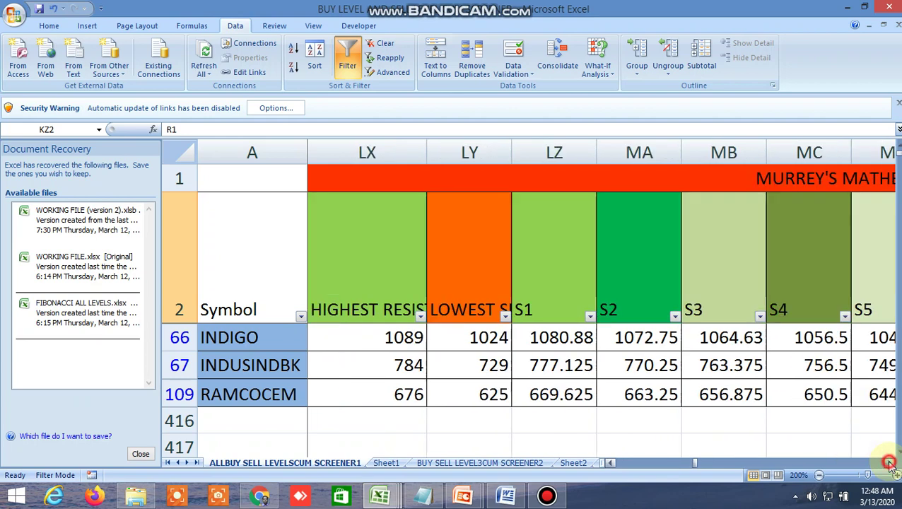
pyautogui.click(890, 464)
pyautogui.click(890, 464)
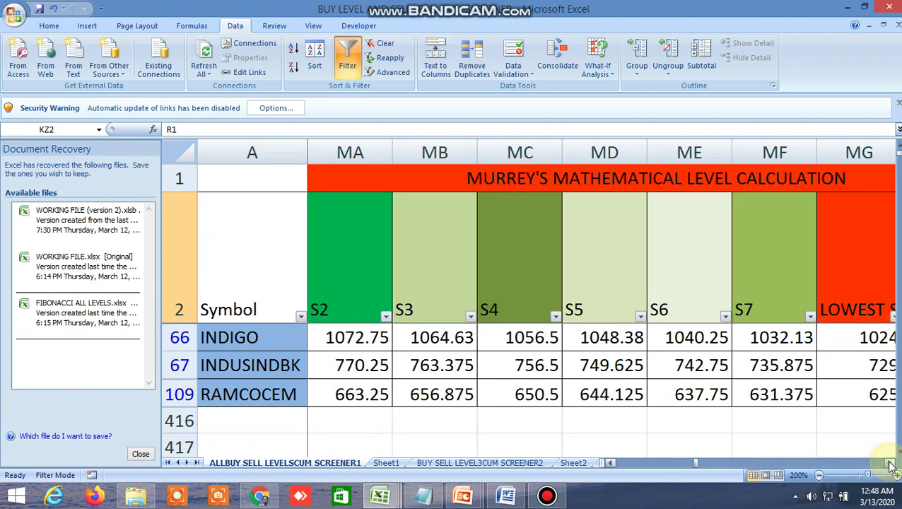
# Step: Compare Murrey's HR+2, HR+1, highest resistance and lowest support columns with levels S1 to S4
pyautogui.click(610, 463)
pyautogui.click(610, 463)
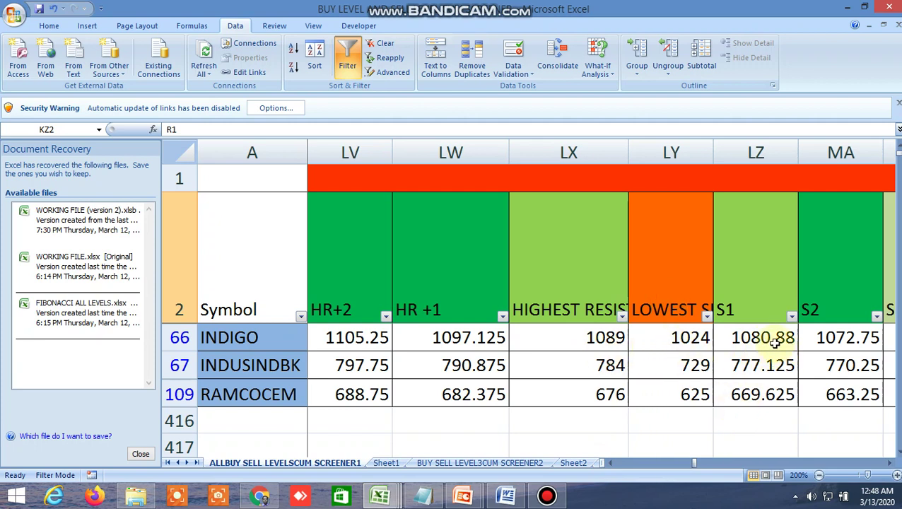
pyautogui.click(890, 464)
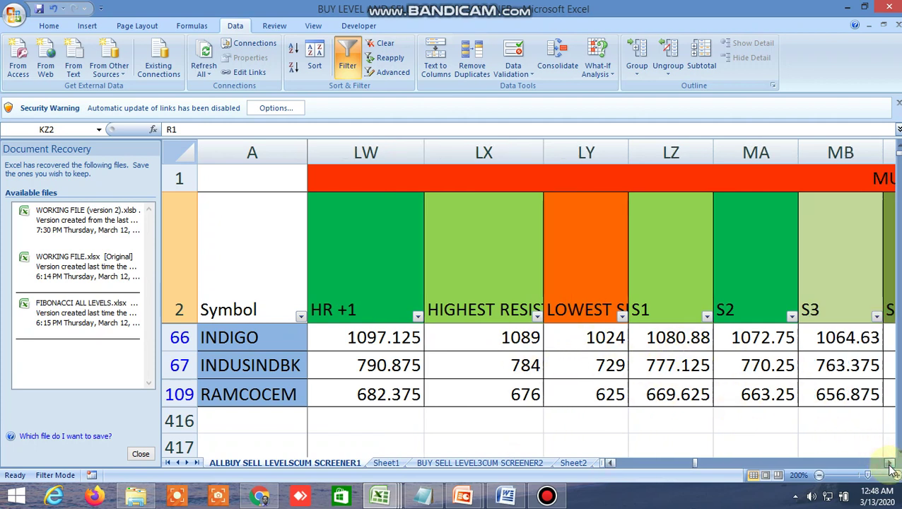
pyautogui.click(890, 464)
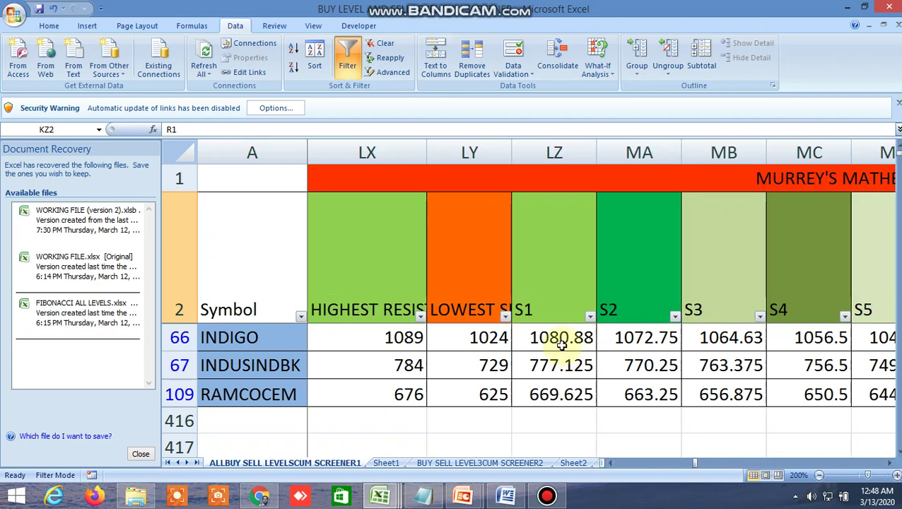
pyautogui.click(609, 463)
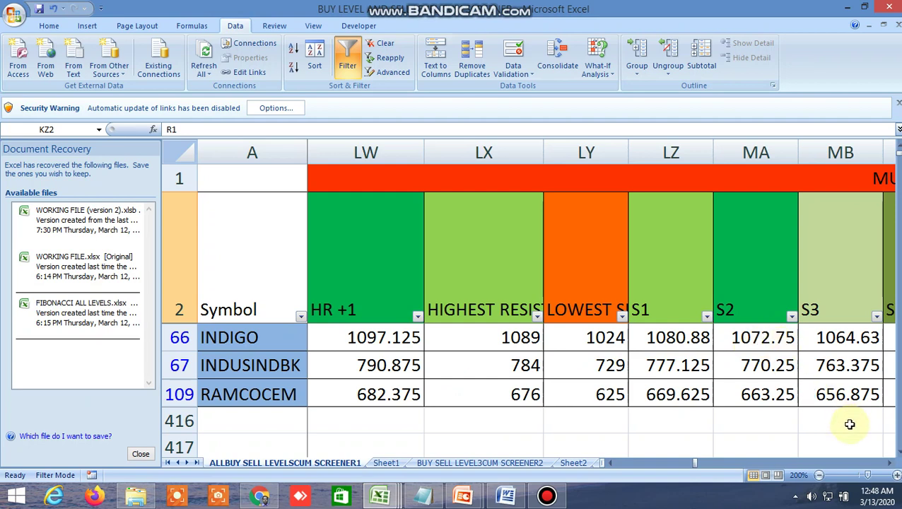
pyautogui.click(892, 463)
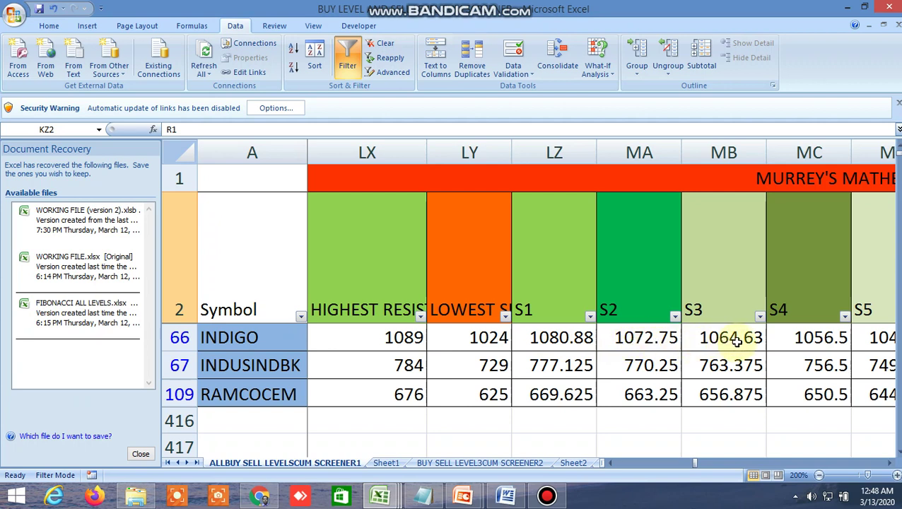
# Step: Examine the further Murrey support levels through S14
pyautogui.click(891, 466)
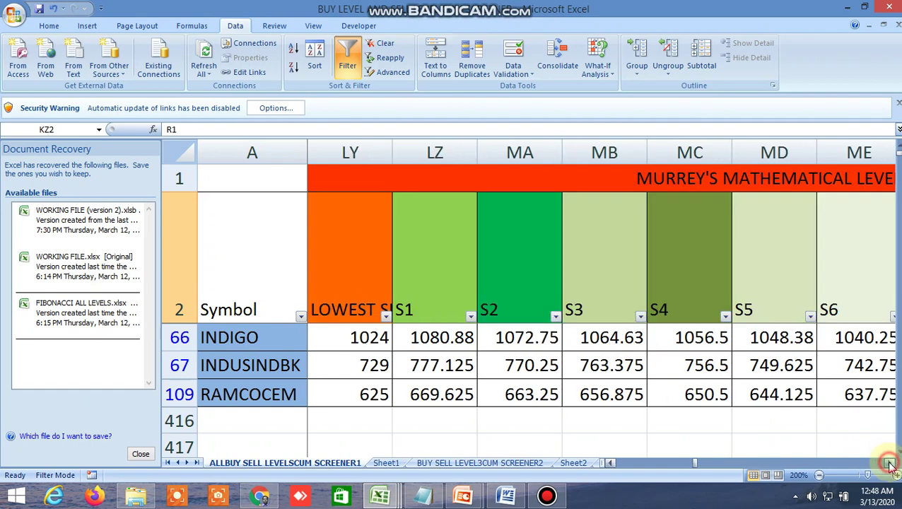
pyautogui.click(891, 466)
pyautogui.click(890, 466)
pyautogui.click(890, 467)
pyautogui.click(891, 467)
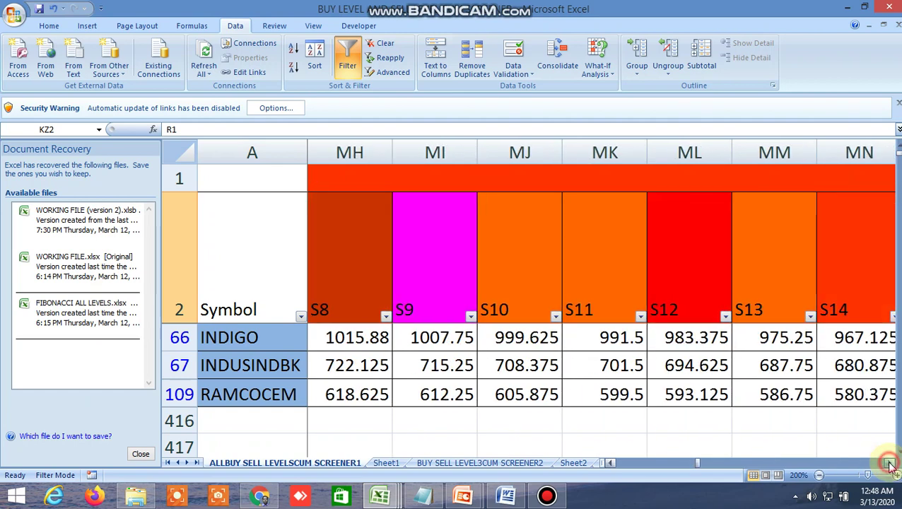
# Step: Review the screener columns based on Gann angles and support ranges through the Gann degree and time-to-reverse columns
pyautogui.click(891, 466)
pyautogui.click(890, 466)
pyautogui.click(890, 466)
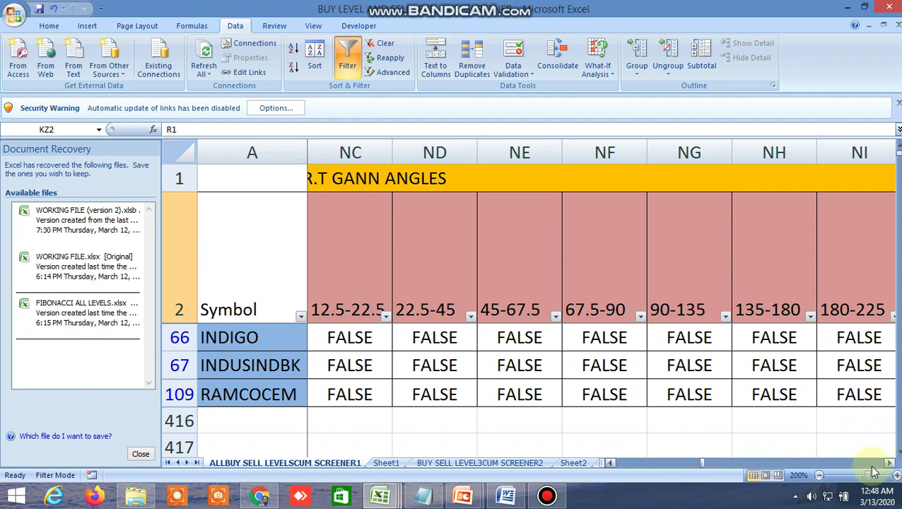
pyautogui.moveTo(889, 465); pyautogui.dragTo(890, 464)
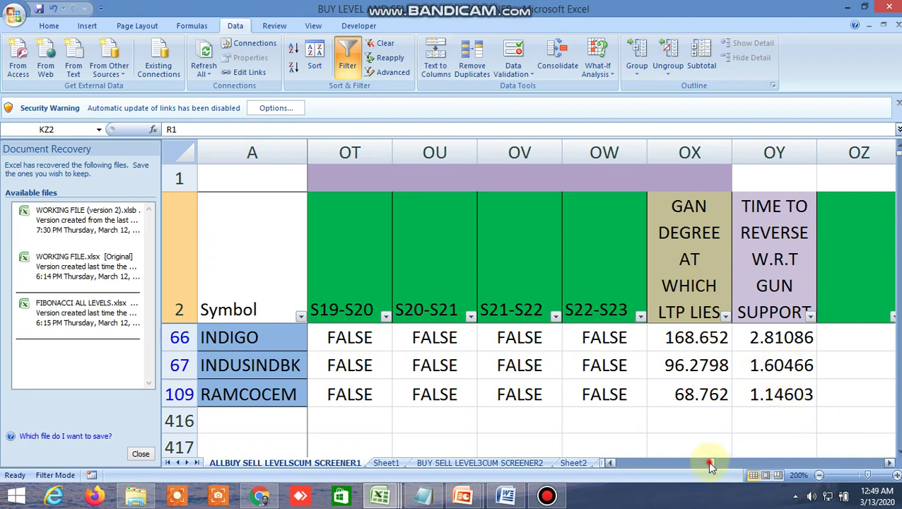
# Step: Return to the first columns, remove the filter from the table and go to the NIFTY & BANKNIFTY rows
pyautogui.moveTo(710, 467); pyautogui.dragTo(574, 465)
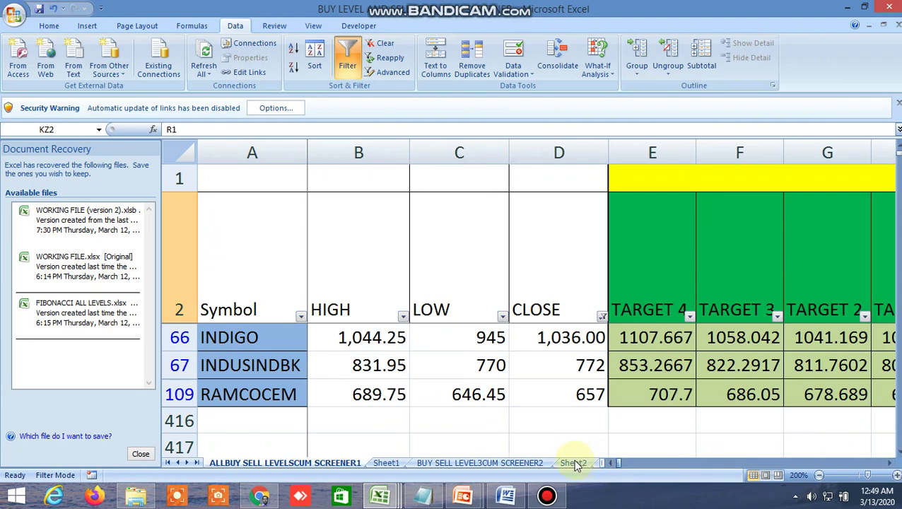
pyautogui.click(347, 69)
pyautogui.scroll(-10, 523, 364)
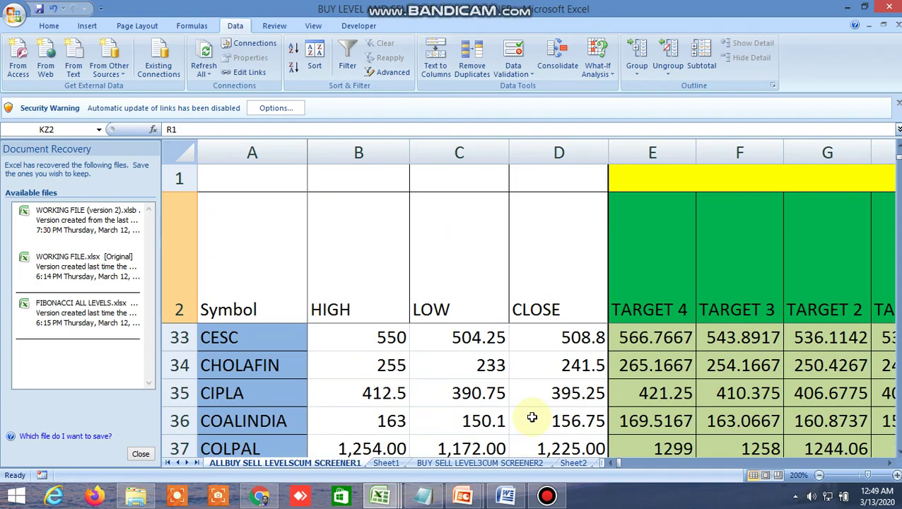
pyautogui.scroll(-20, 531, 418)
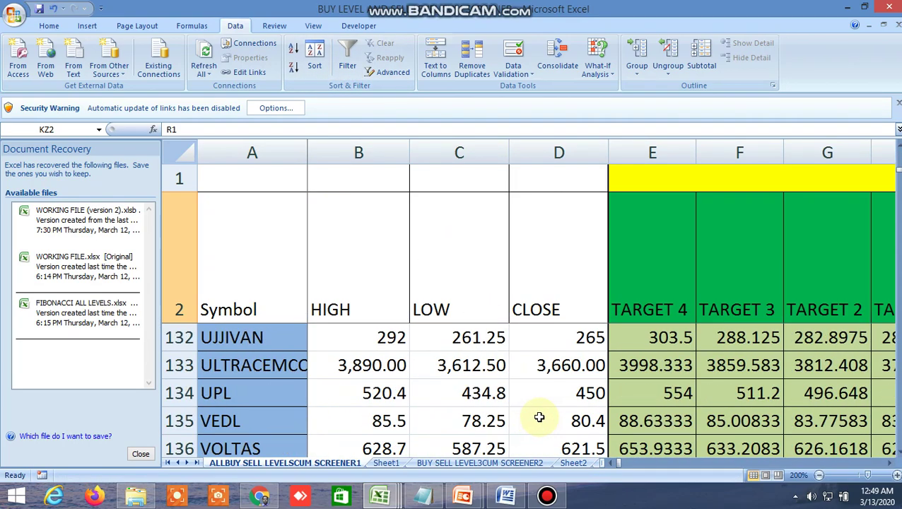
pyautogui.scroll(-8, 539, 418)
pyautogui.scroll(2, 539, 417)
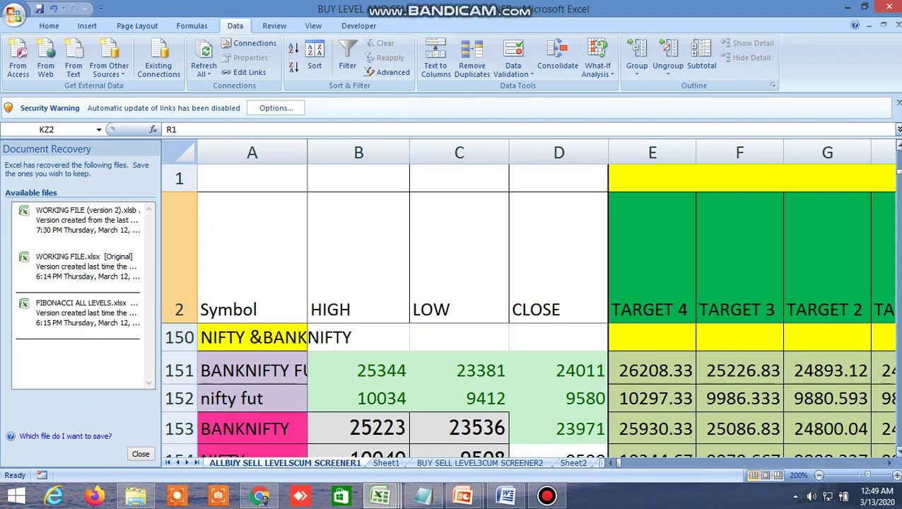
# Step: Review the BANKNIFTY and NIFTY rows across all sections through the time-to-reverse column, ending back at the HIGH, LOW and CLOSE columns
pyautogui.click(897, 452)
pyautogui.moveTo(893, 471); pyautogui.dragTo(892, 467)
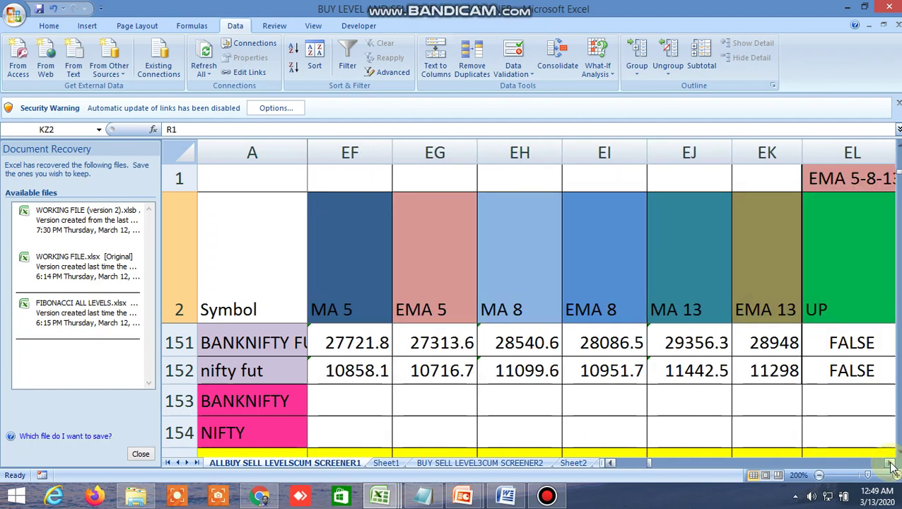
pyautogui.moveTo(892, 467); pyautogui.dragTo(893, 467)
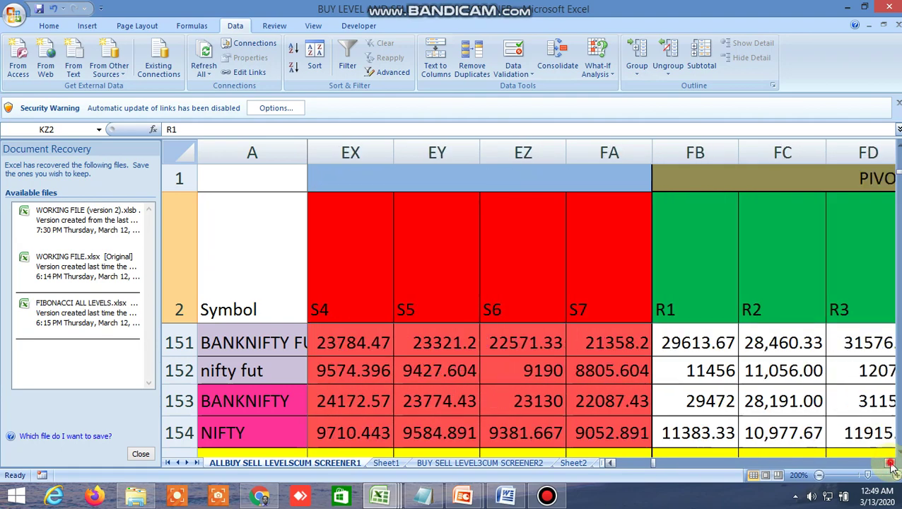
pyautogui.moveTo(892, 466); pyautogui.dragTo(892, 467)
pyautogui.click(608, 463)
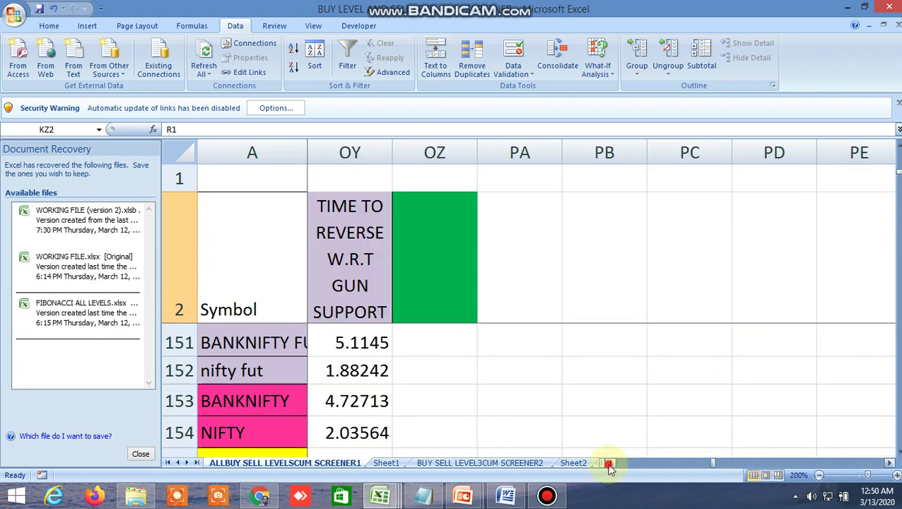
pyautogui.click(608, 463)
pyautogui.doubleClick(607, 461)
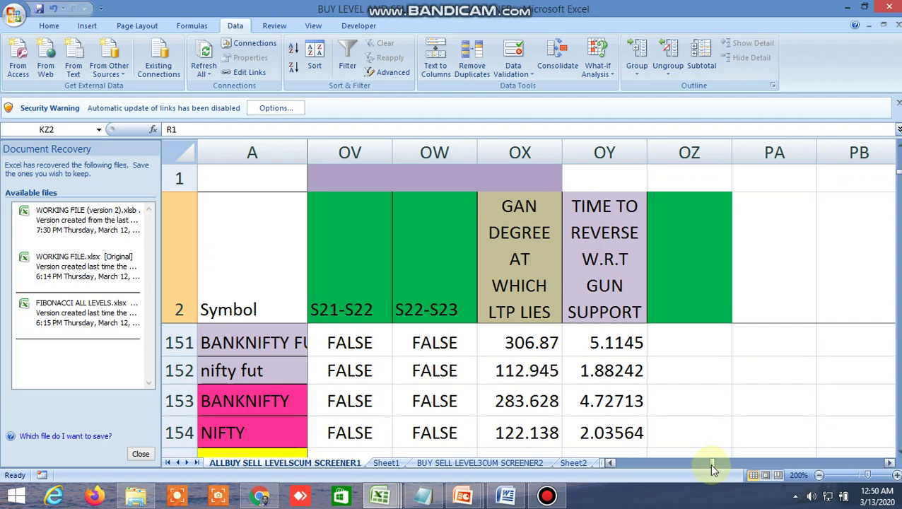
pyautogui.moveTo(711, 466); pyautogui.dragTo(599, 463)
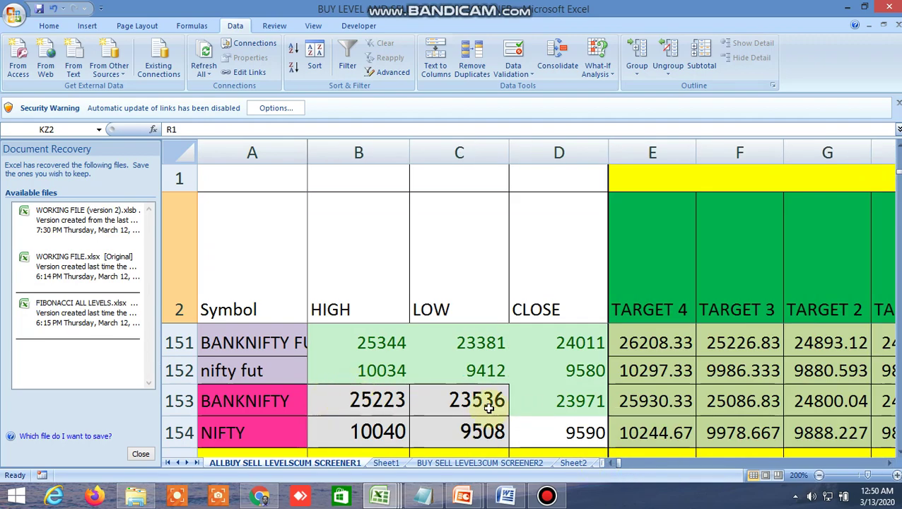
# Step: Examine the commodity rows from ALUMINIUM to ZINC across all level sections and back to the price columns
pyautogui.scroll(4, 428, 409)
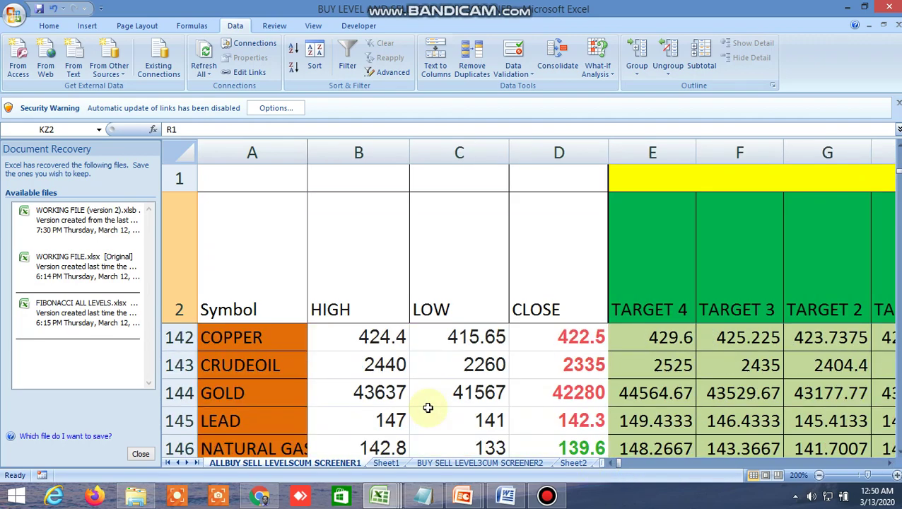
pyautogui.click(897, 460)
pyautogui.click(897, 460)
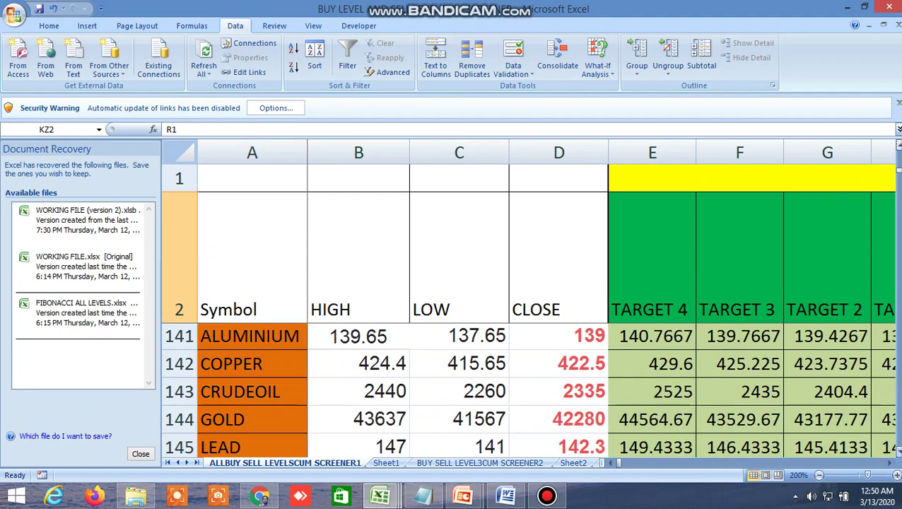
pyautogui.click(893, 464)
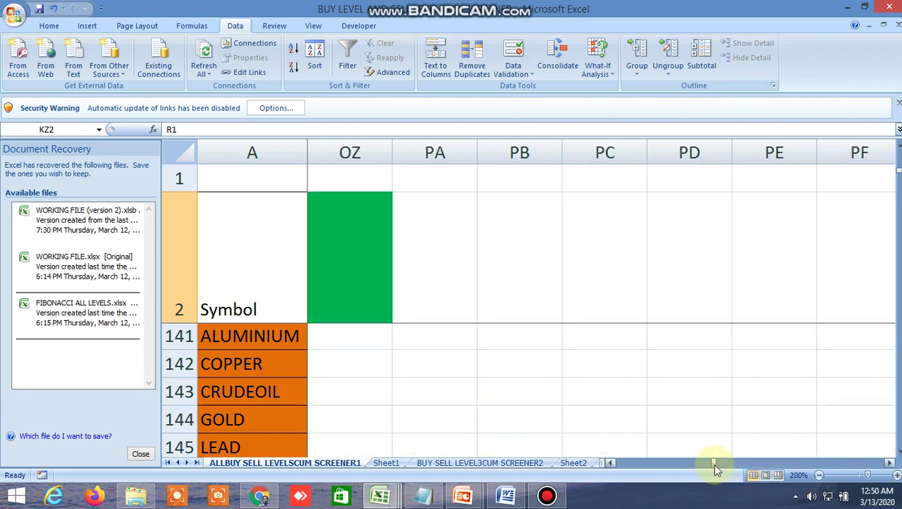
pyautogui.moveTo(715, 468); pyautogui.dragTo(616, 468)
pyautogui.scroll(-2, 500, 420)
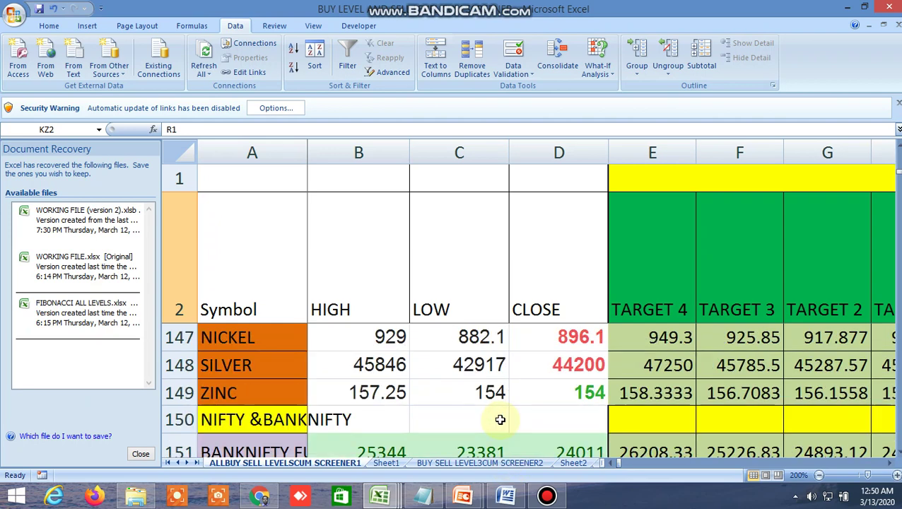
pyautogui.scroll(1, 499, 420)
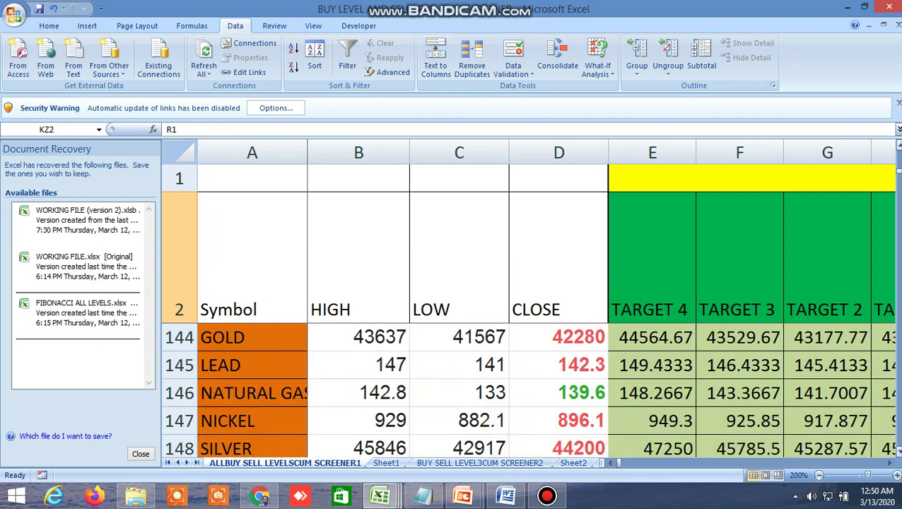
# Step: Review the commodity rows from LEAD to ZINC through the Gann Square 9 and time-to-reverse columns, ending back at the price columns
pyautogui.click(898, 451)
pyautogui.moveTo(893, 464); pyautogui.dragTo(893, 464)
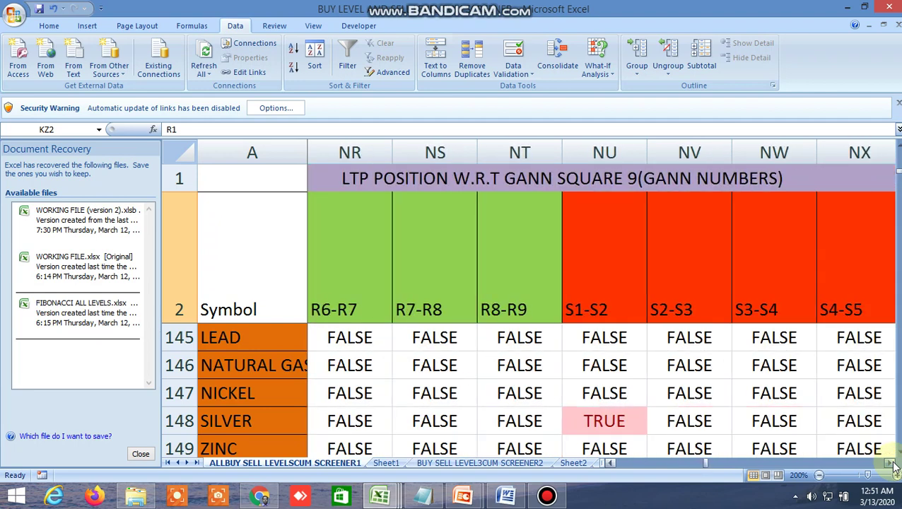
pyautogui.hscroll(8, 893, 465)
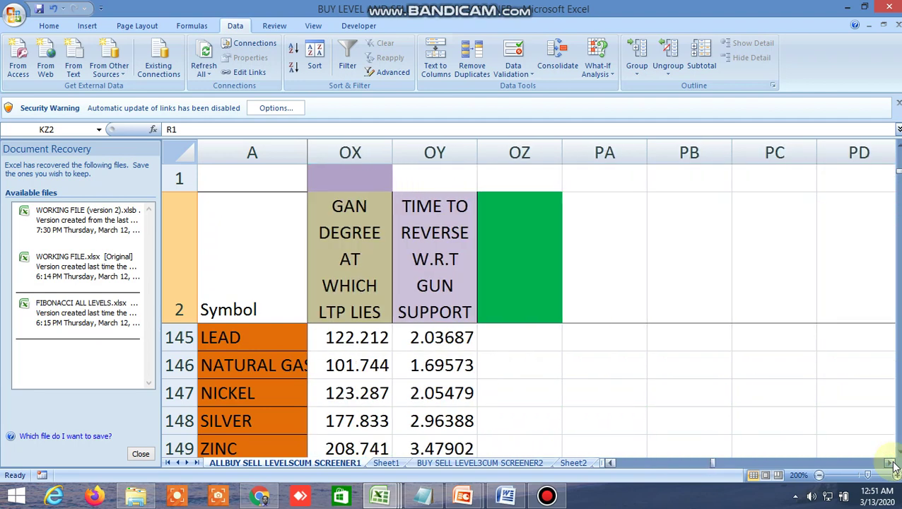
pyautogui.moveTo(714, 467); pyautogui.dragTo(603, 472)
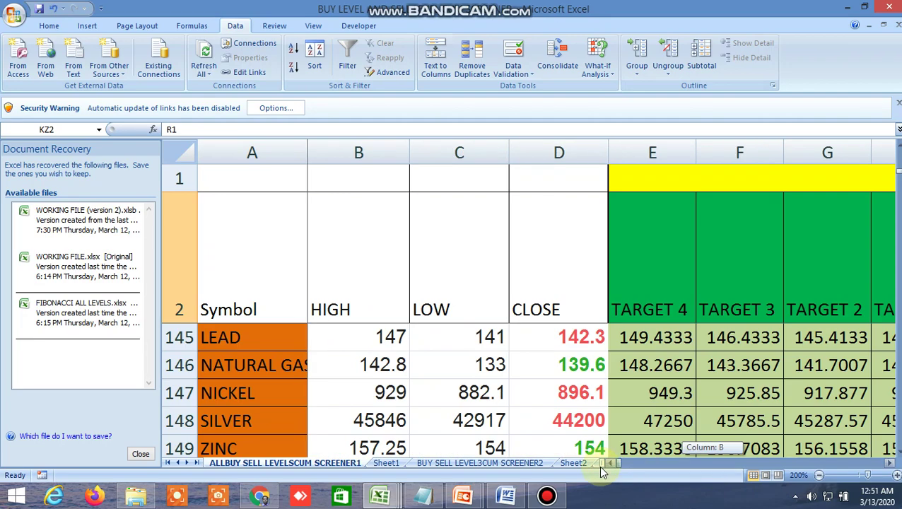
# Step: Go to the futures rows AMARAJABAT to ASHOKLEY and review their BUY LEVEL AND SELL LEVELS 1 targets
pyautogui.scroll(-5, 439, 410)
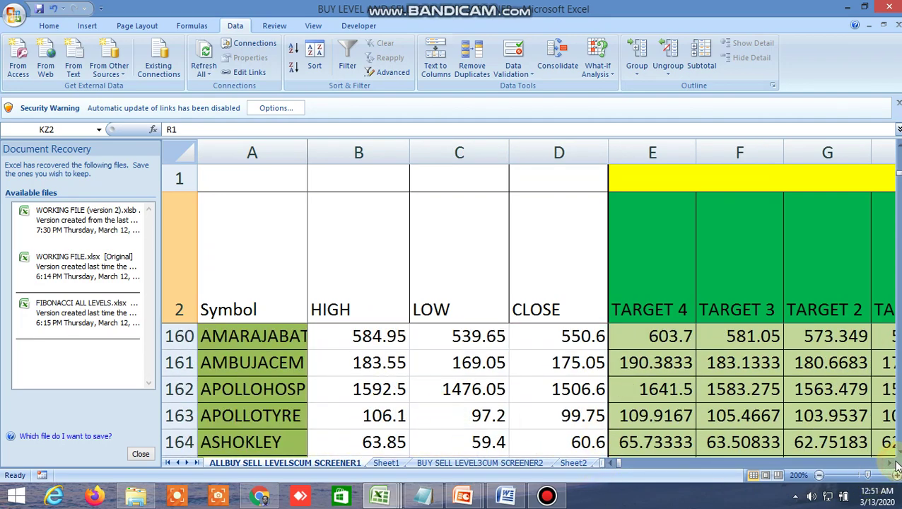
pyautogui.hscroll(8, 895, 465)
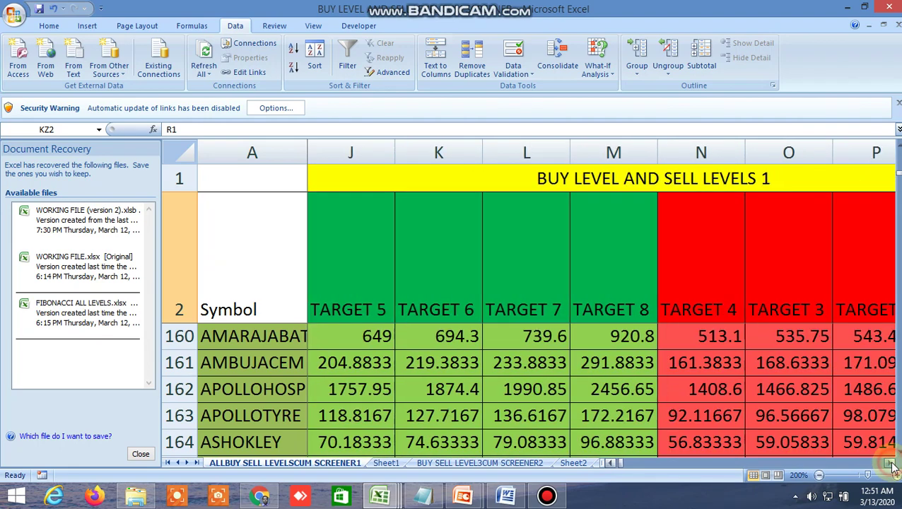
pyautogui.hscroll(8, 893, 467)
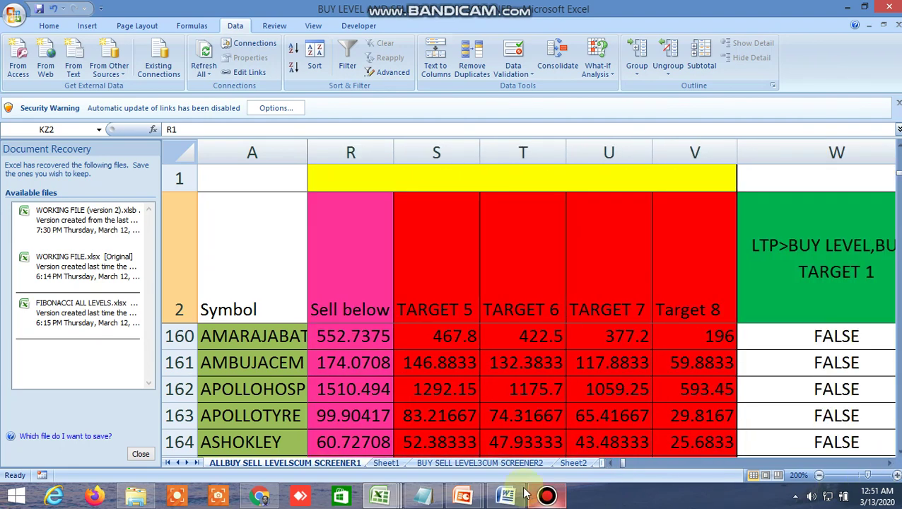
# Step: Open the BUY SELL LEVEL3CUM SCREENER2 sheet and bring the 100 MA and 100 EMA columns into view from the ACC row
pyautogui.click(495, 462)
pyautogui.scroll(6, 792, 396)
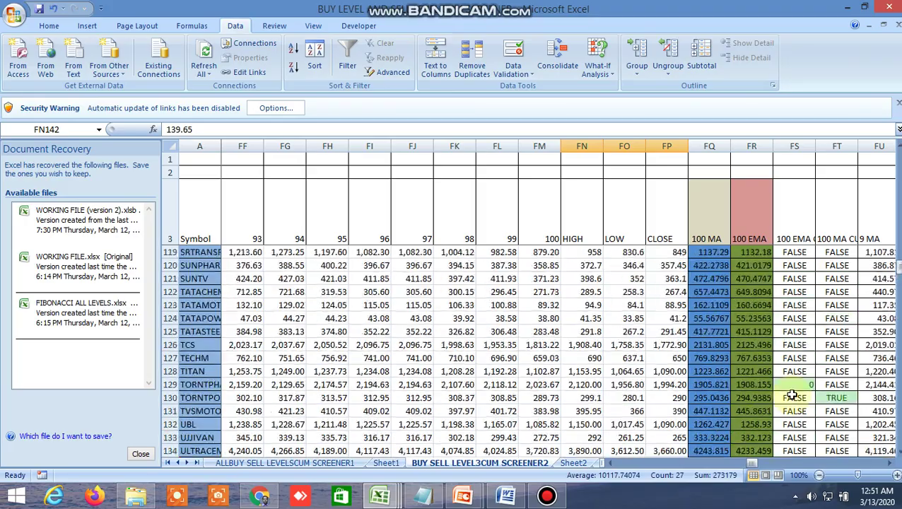
pyautogui.scroll(20, 792, 396)
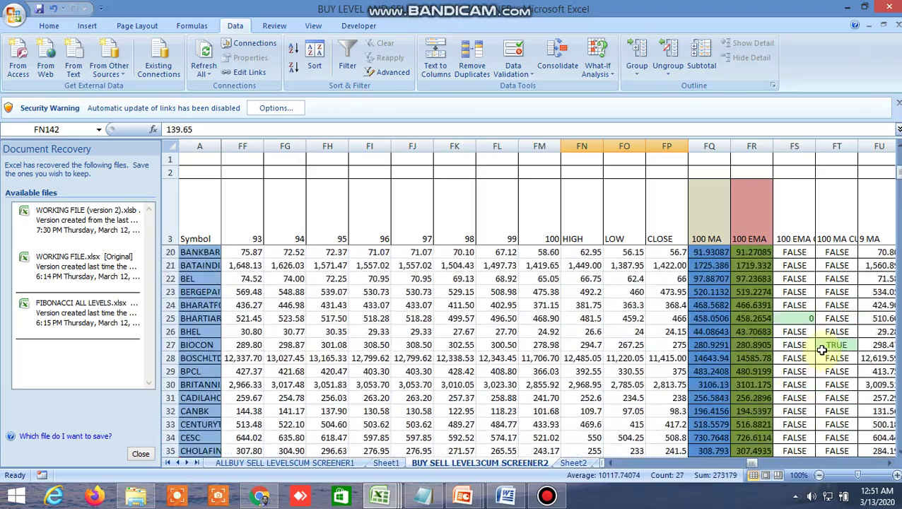
pyautogui.scroll(5, 822, 349)
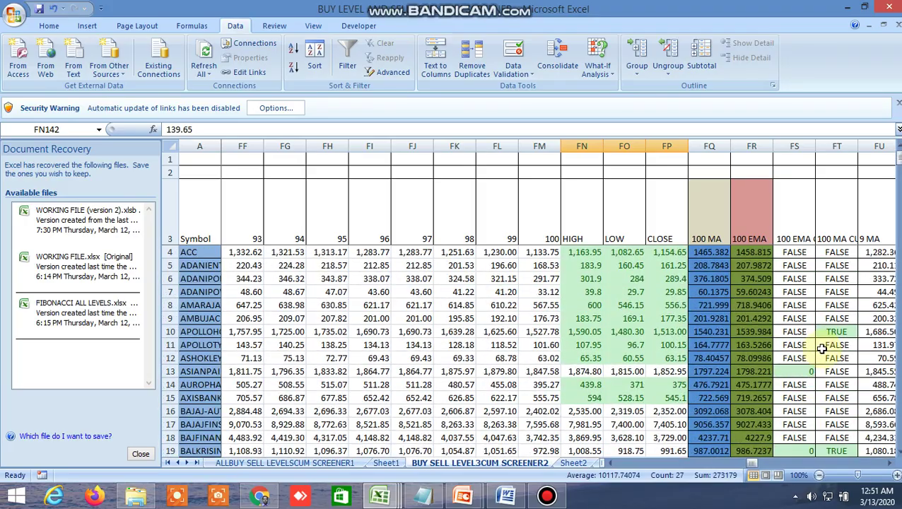
pyautogui.click(890, 464)
pyautogui.click(890, 464)
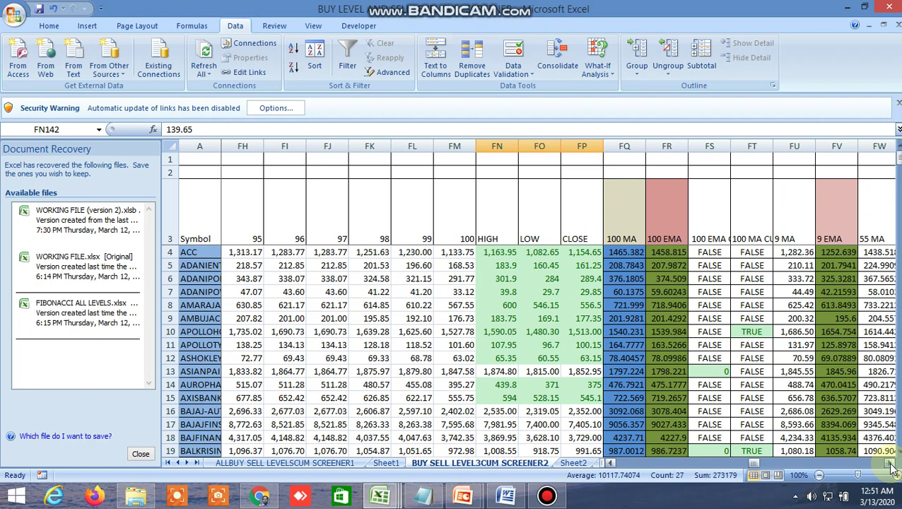
# Step: Inspect the 100 MA crossover formula in FT10 for the APOLLOHOSP row, along with its HIGH and LOW values
pyautogui.click(748, 329)
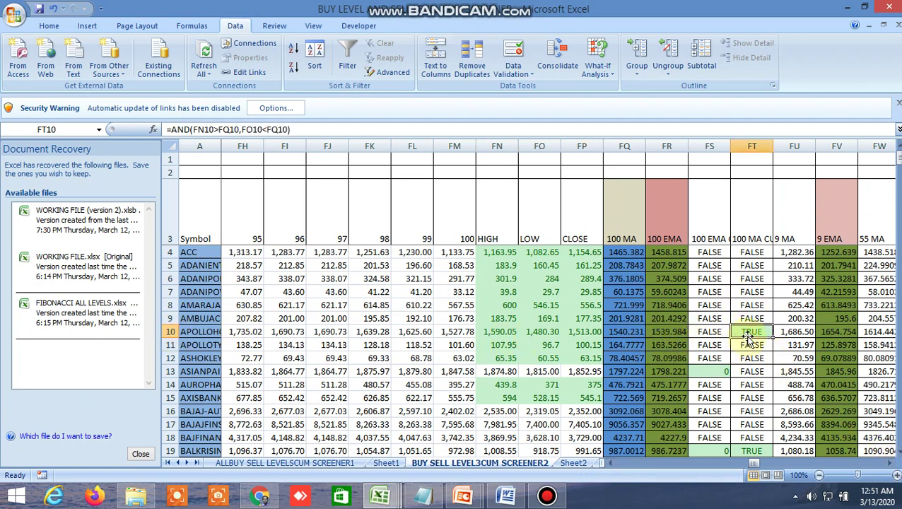
pyautogui.click(501, 332)
pyautogui.click(549, 335)
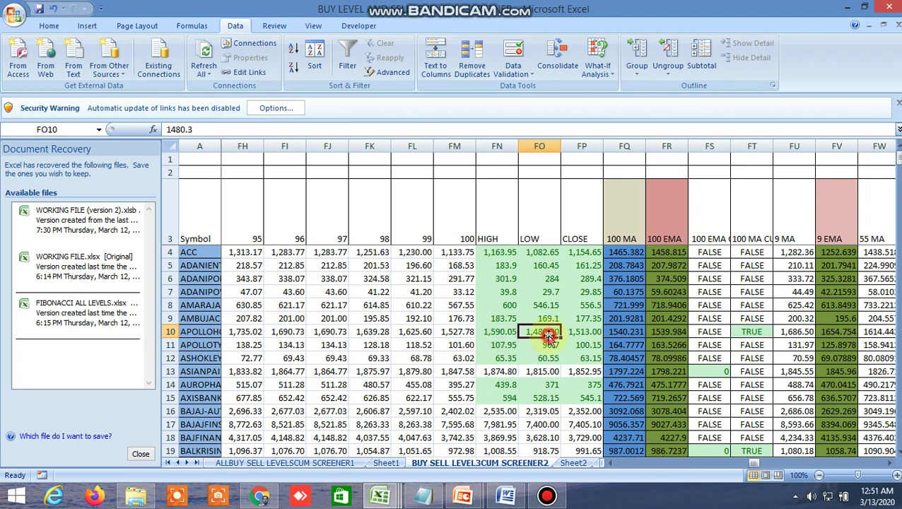
# Step: Inspect the 100 MA crossover cells marked TRUE for BALKRISIND, BIOCON and DABUR
pyautogui.scroll(-2, 598, 378)
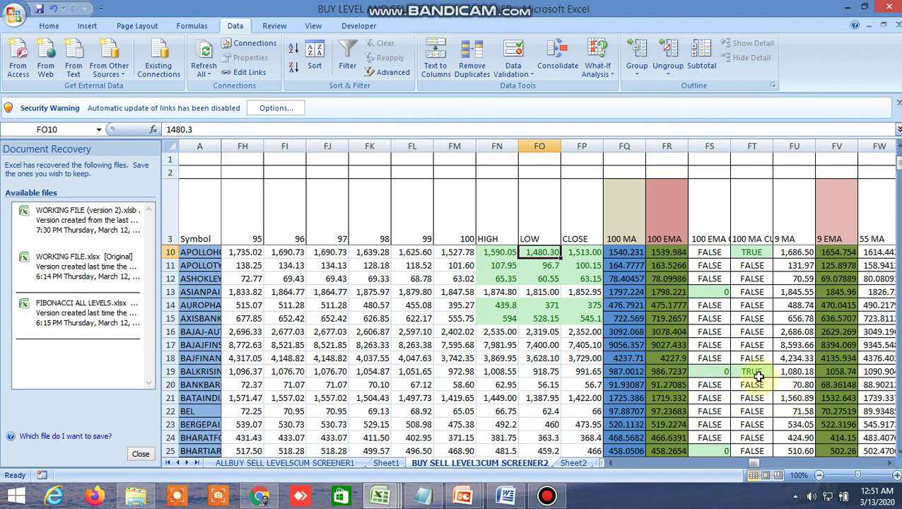
pyautogui.click(756, 373)
pyautogui.scroll(-2, 739, 397)
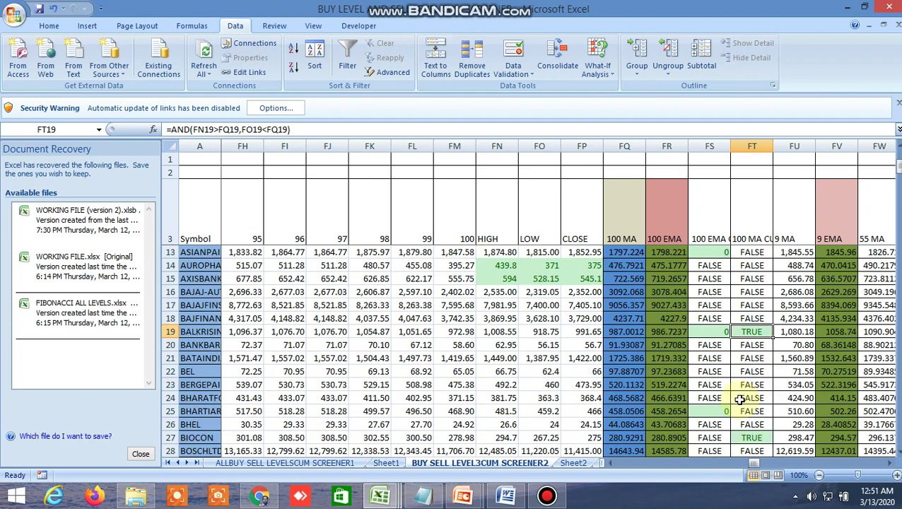
pyautogui.click(740, 398)
pyautogui.scroll(-4, 743, 407)
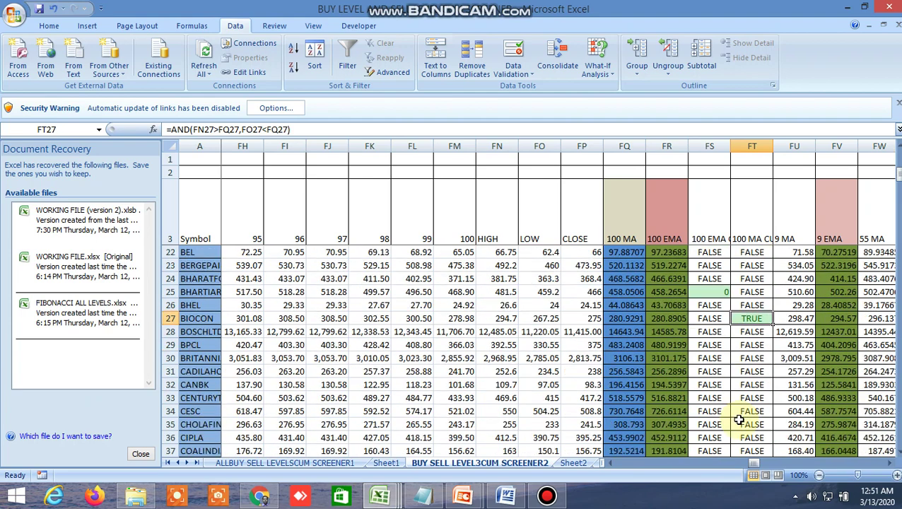
pyautogui.click(751, 425)
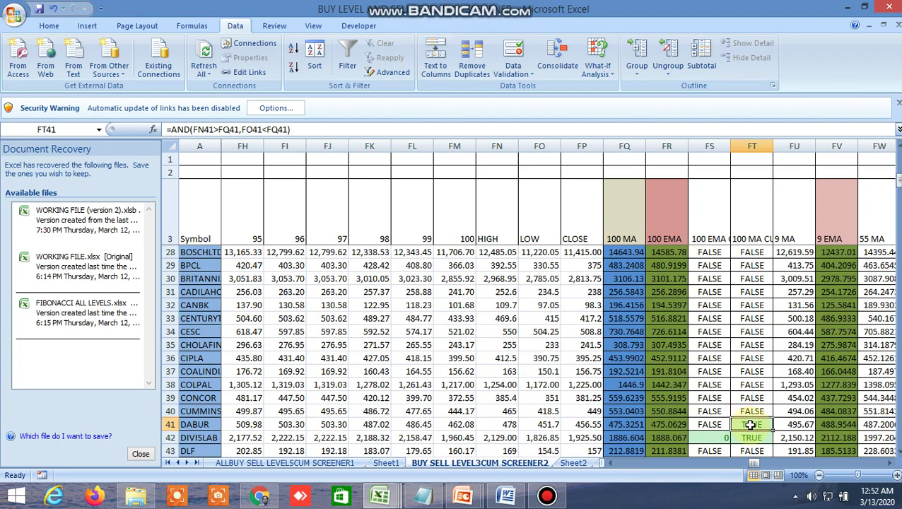
# Step: Open the INSIDE THE BAR WITH NR7 sheet and go to its first stock row, ACC
pyautogui.click(575, 463)
pyautogui.click(576, 463)
pyautogui.click(584, 463)
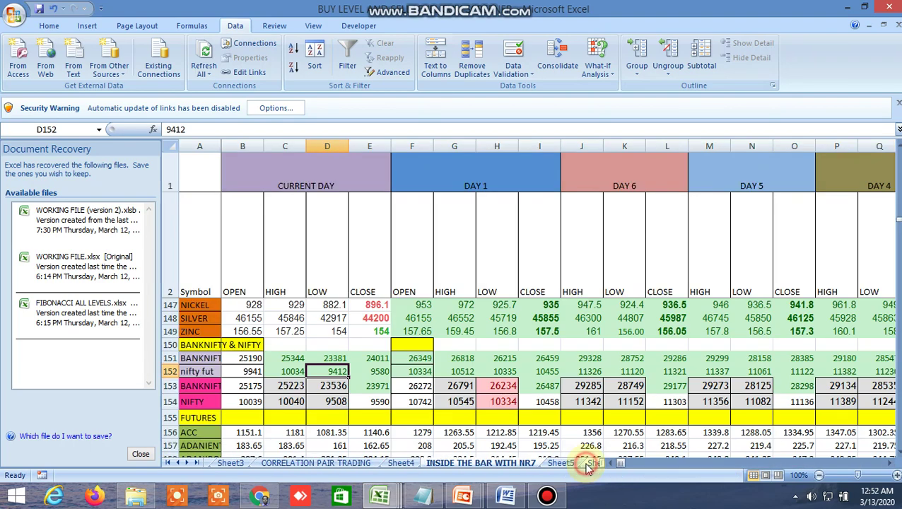
pyautogui.scroll(5, 696, 409)
pyautogui.scroll(20, 696, 409)
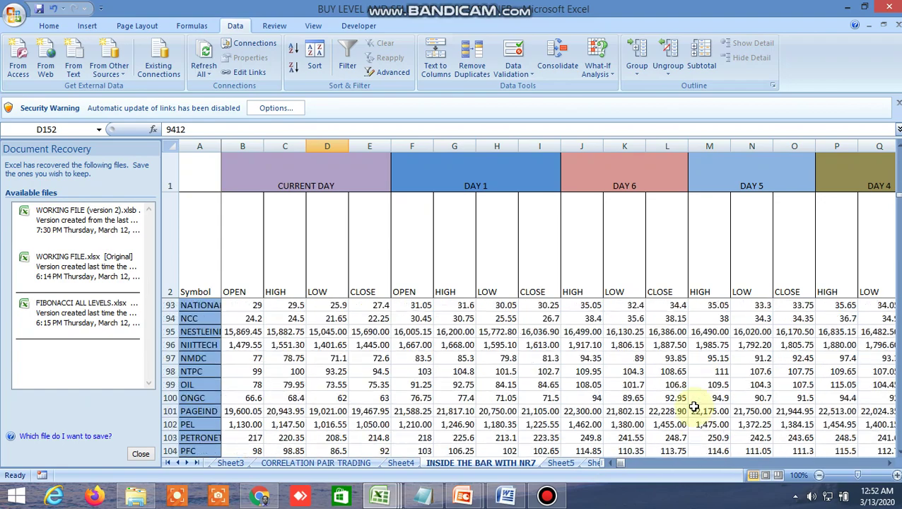
pyautogui.scroll(13, 691, 403)
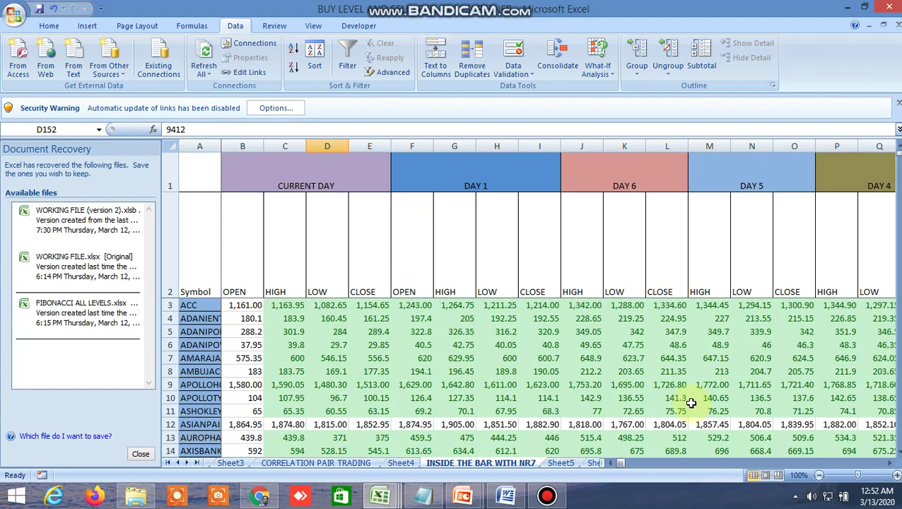
# Step: Go to the INSIDE THE BAR columns and inspect the NR7 and NR4 formulas in row 20
pyautogui.click(889, 463)
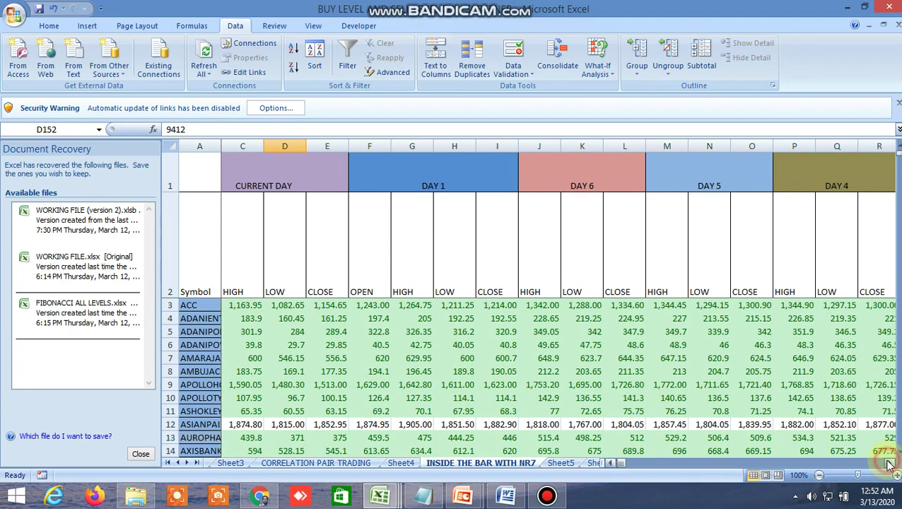
pyautogui.click(889, 463)
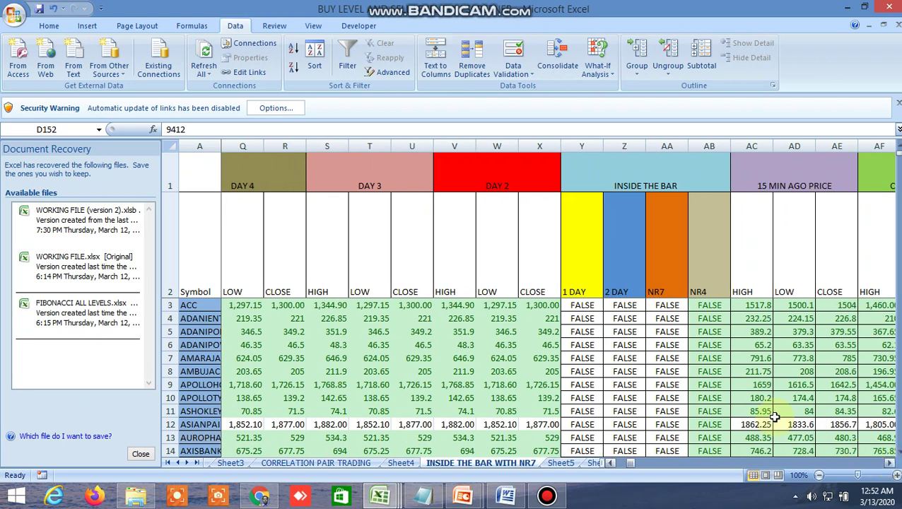
pyautogui.scroll(-1, 695, 378)
pyautogui.scroll(-2, 695, 378)
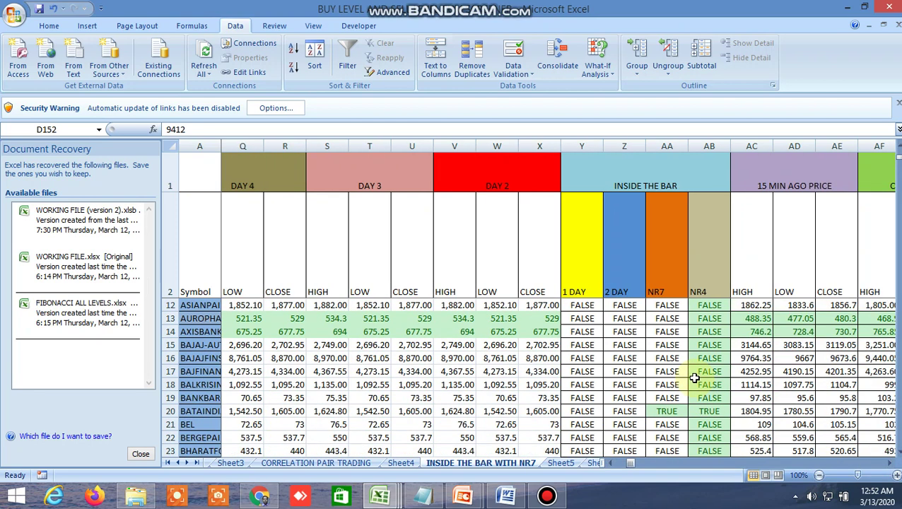
pyautogui.click(665, 412)
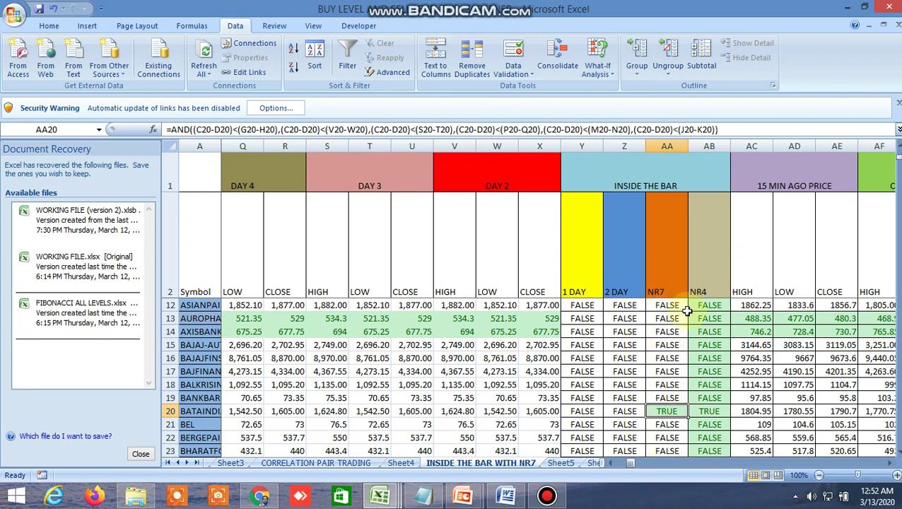
pyautogui.click(711, 411)
# Step: Find the next stock marked TRUE for NR7 and inspect its NR7 and NR4 cells in row 43
pyautogui.scroll(-3, 670, 438)
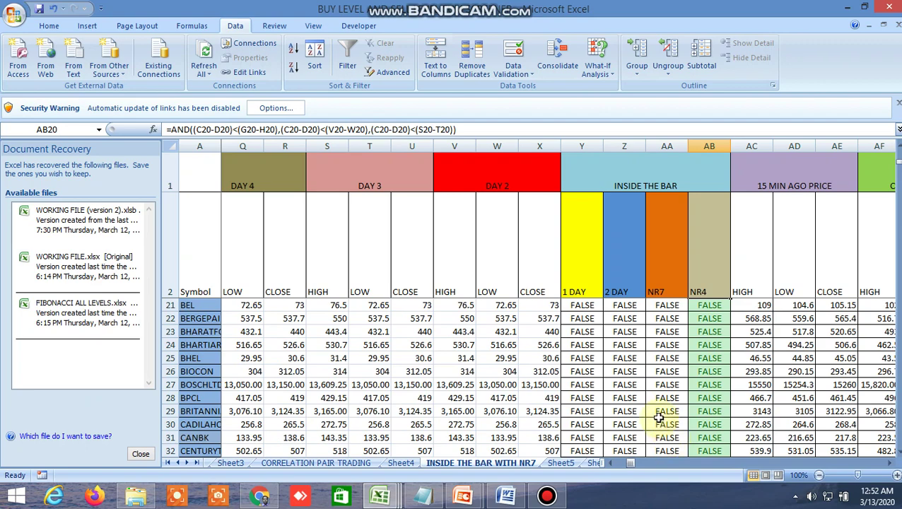
pyautogui.scroll(-6, 658, 417)
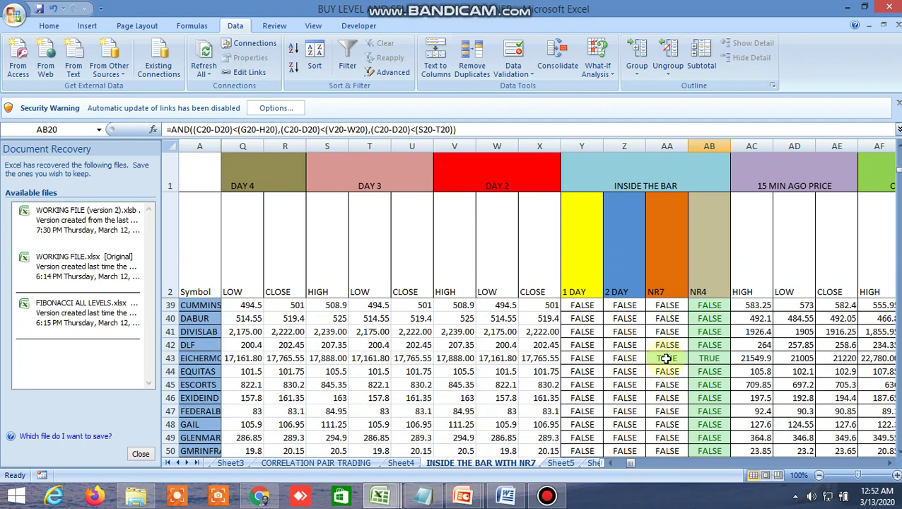
pyautogui.click(667, 358)
pyautogui.click(704, 357)
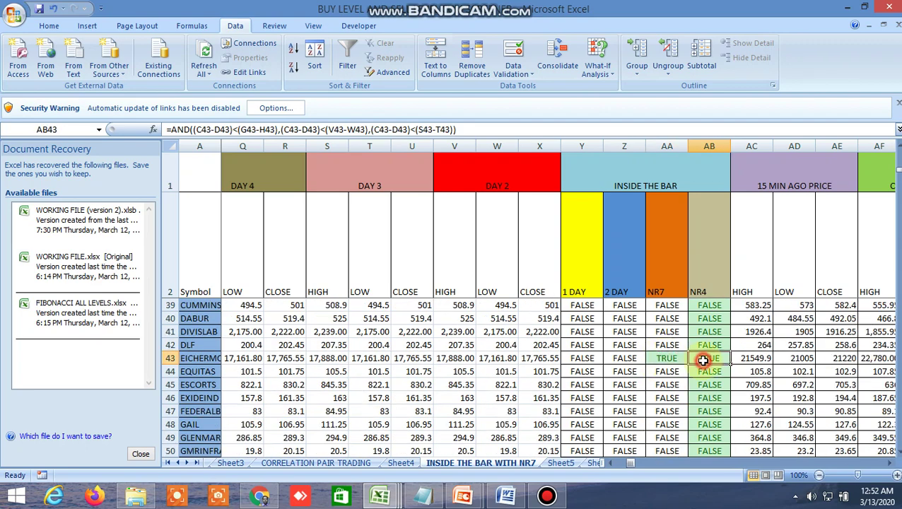
# Step: Scan the NR7 and NR4 columns through the remaining stocks down to UPL, and return to the upper rows
pyautogui.scroll(-10, 666, 400)
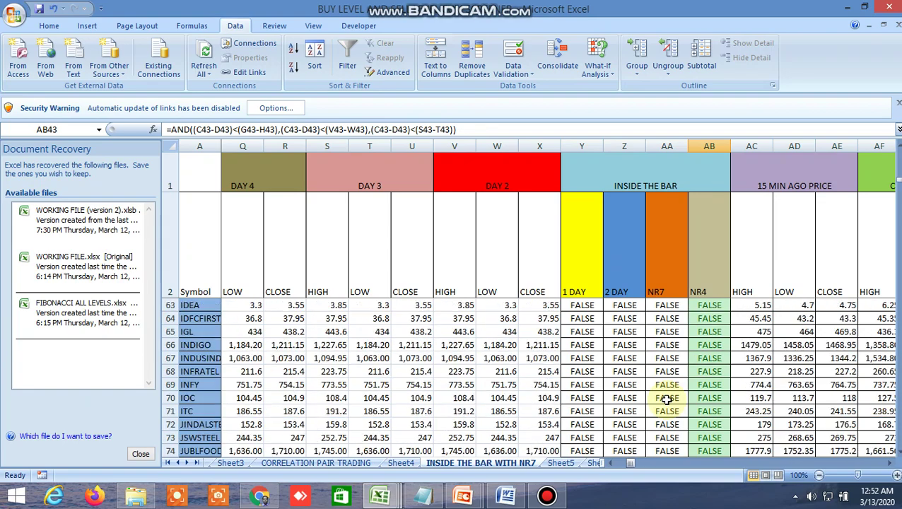
pyautogui.scroll(-19, 667, 400)
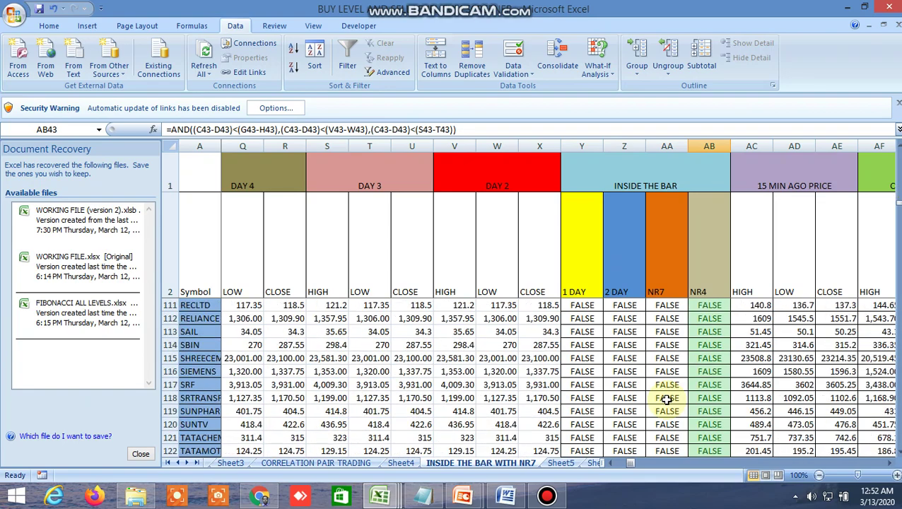
pyautogui.scroll(-2, 667, 400)
pyautogui.scroll(18, 667, 399)
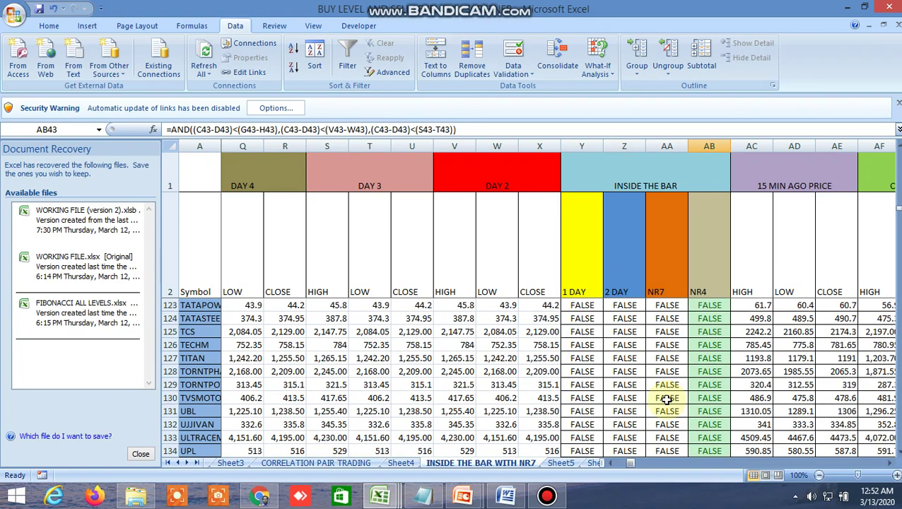
pyautogui.scroll(20, 667, 399)
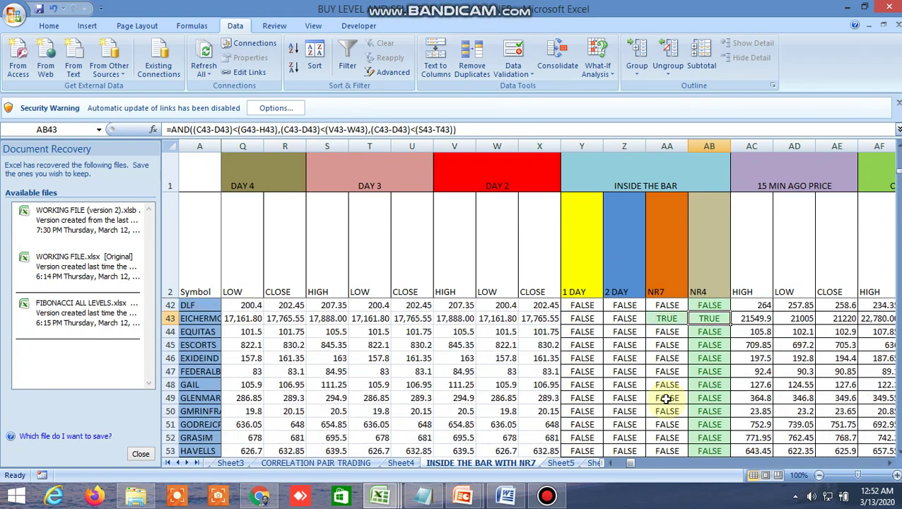
# Step: Go to the HIGHER HIGH HIGHER LOW and LOWER HIGH LOWER LOW 3 DAYS columns and check their first stock rows
pyautogui.click(891, 467)
pyautogui.click(890, 467)
pyautogui.click(891, 467)
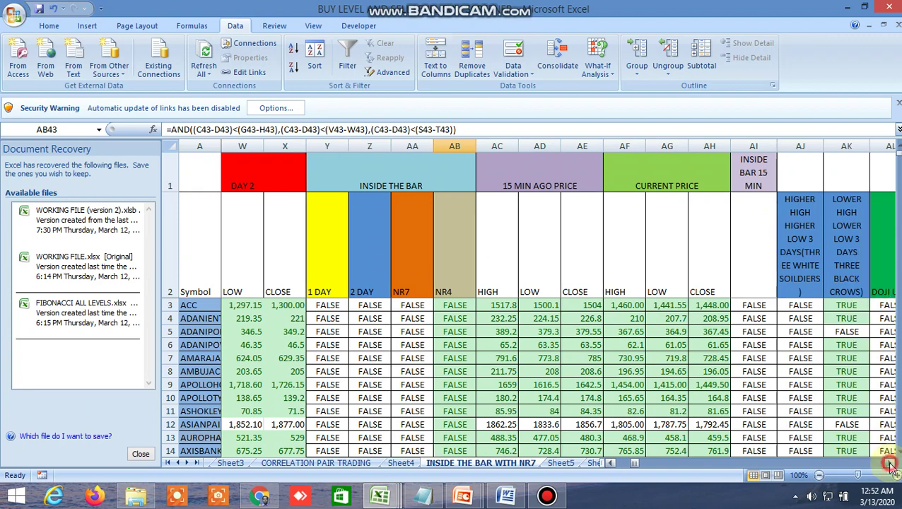
pyautogui.click(891, 467)
pyautogui.scroll(-8, 731, 376)
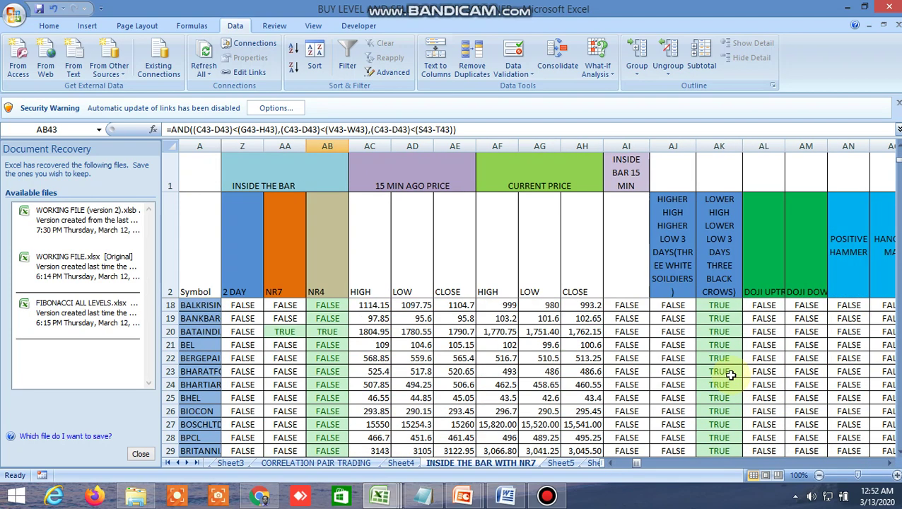
pyautogui.scroll(8, 732, 375)
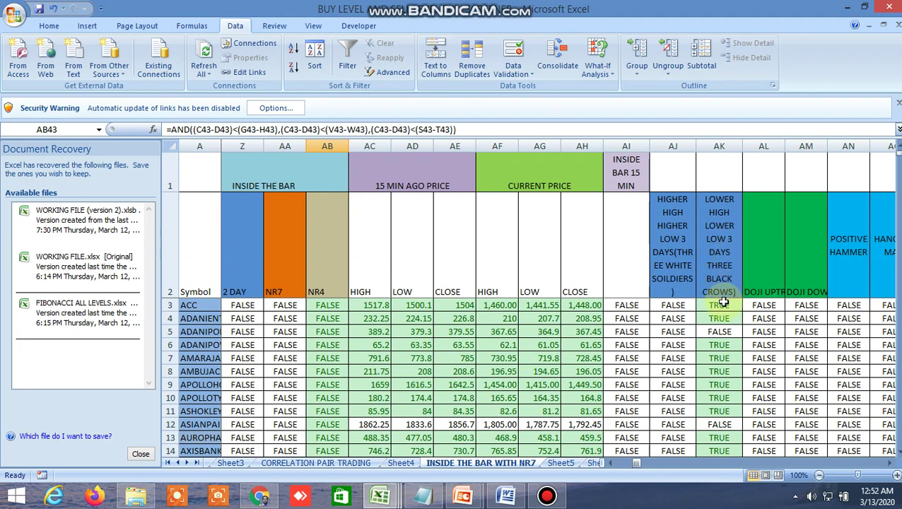
# Step: Scan the LOWER HIGH LOWER LOW 3 DAYS (THREE BLACK CROWS) column down to UPL and return to ACC
pyautogui.scroll(-10, 716, 354)
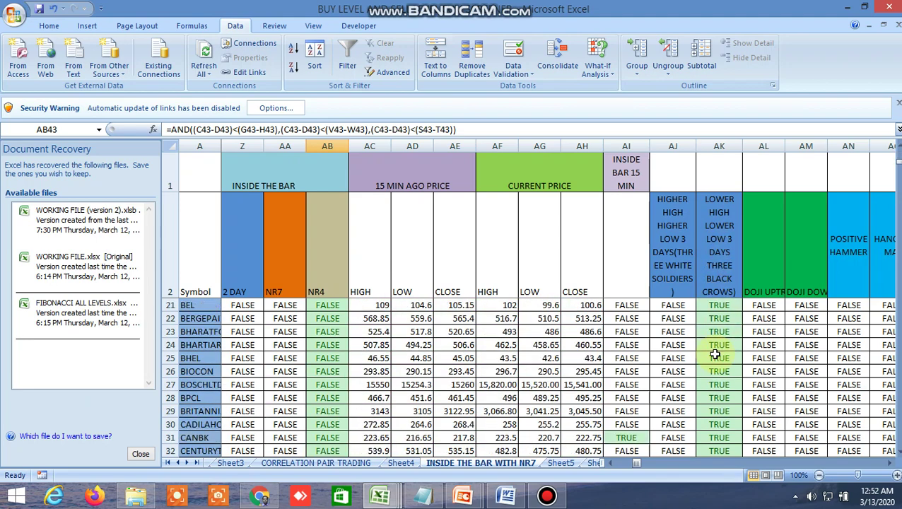
pyautogui.scroll(-13, 715, 357)
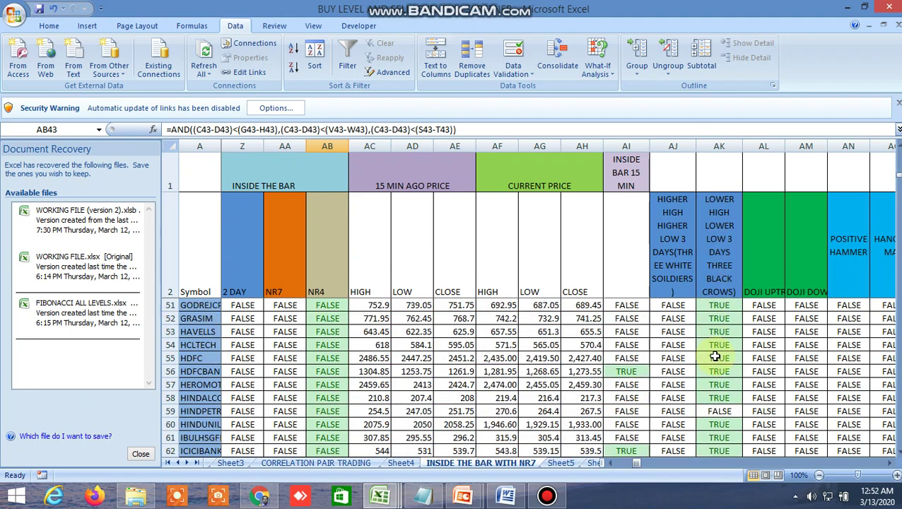
pyautogui.scroll(-11, 716, 357)
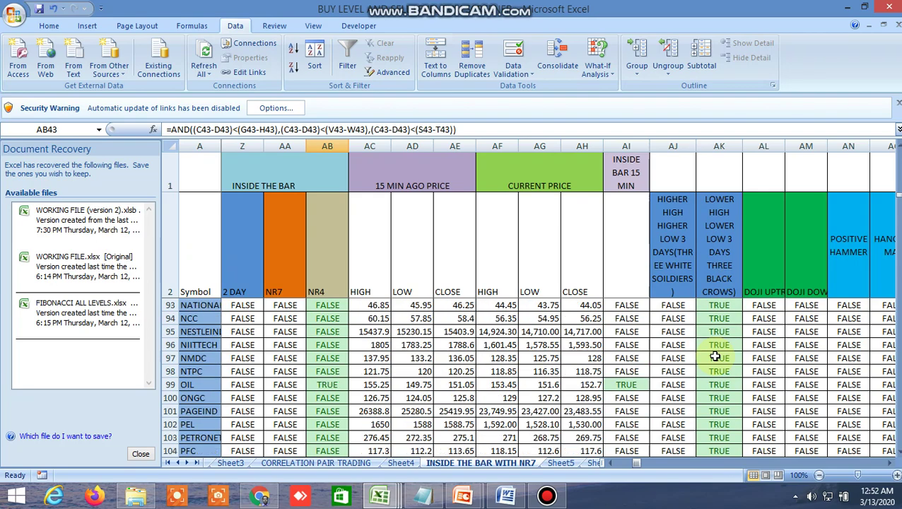
pyautogui.scroll(-7, 715, 357)
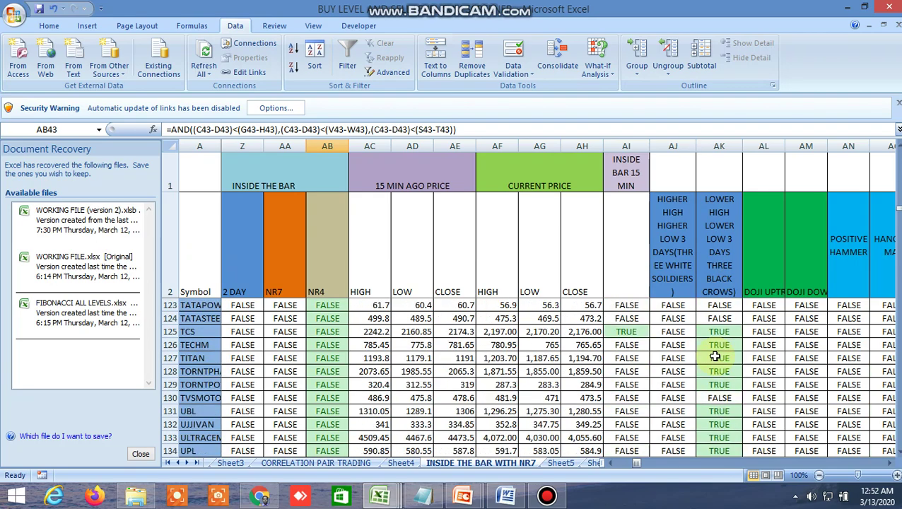
pyautogui.scroll(20, 715, 357)
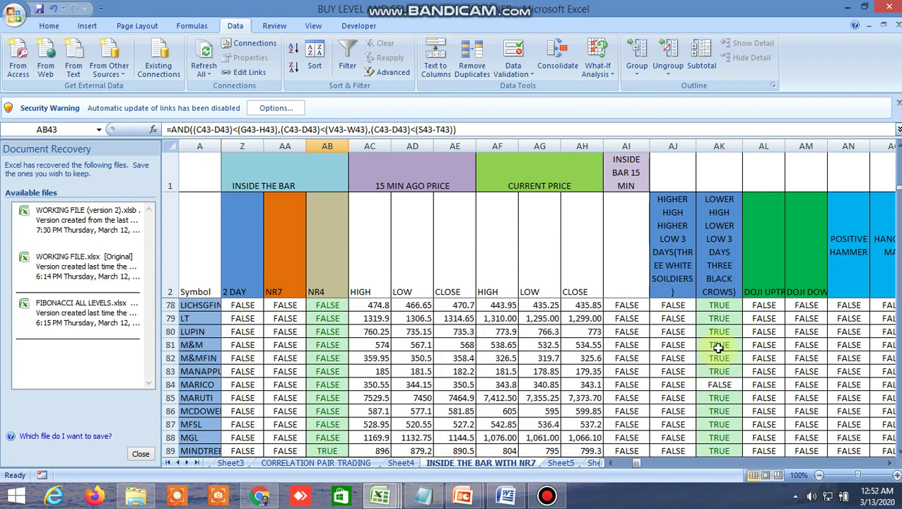
pyautogui.scroll(2, 718, 346)
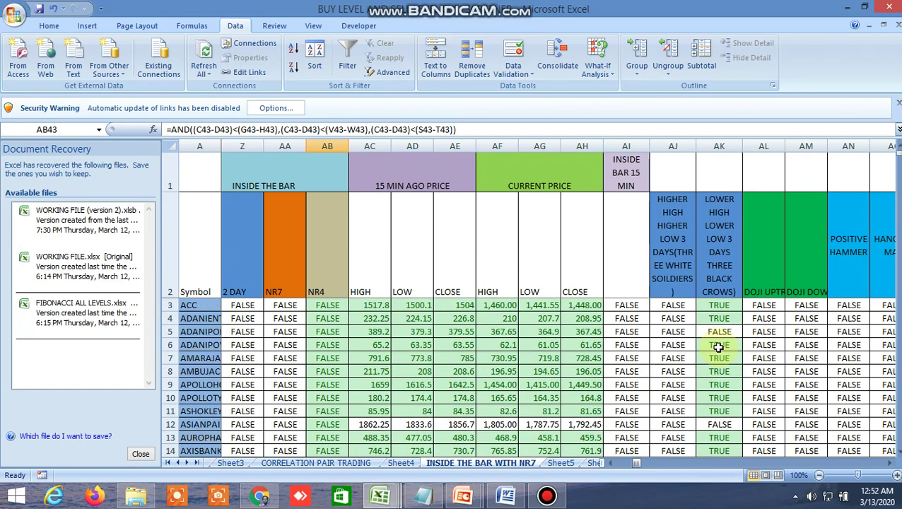
# Step: Scan the doji and hammer columns down to the commodities, inspecting the POSITIVE HAMMER formula in the RBLBANK row, AN110
pyautogui.click(891, 463)
pyautogui.click(891, 463)
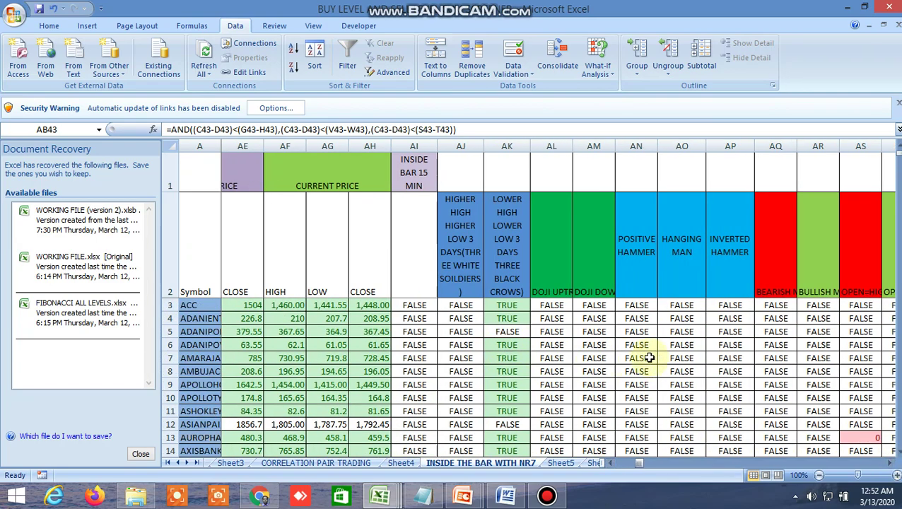
pyautogui.scroll(-3, 649, 357)
pyautogui.scroll(-1, 649, 357)
pyautogui.scroll(4, 679, 360)
pyautogui.scroll(-9, 700, 362)
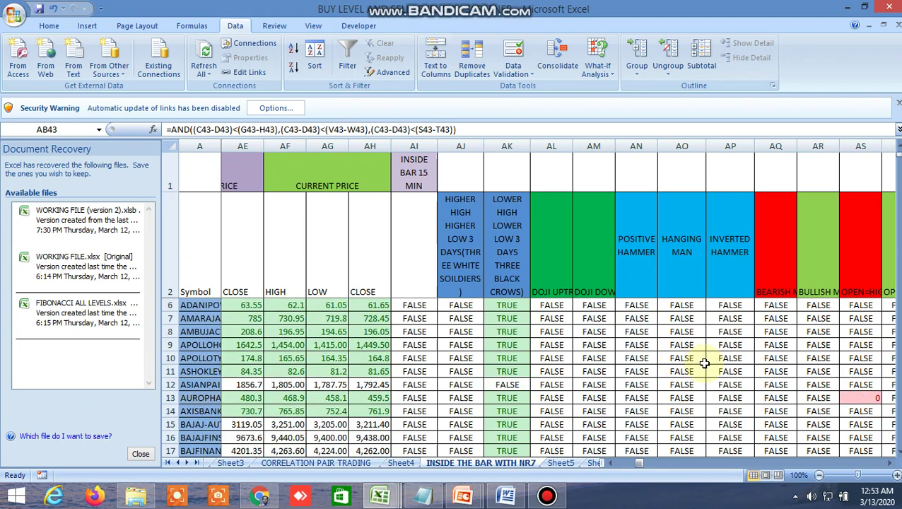
pyautogui.scroll(-20, 705, 363)
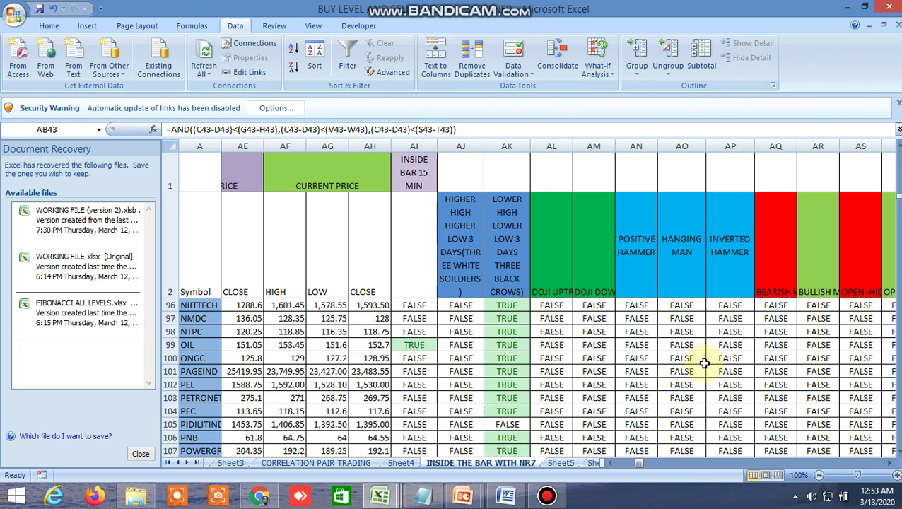
pyautogui.scroll(2, 704, 363)
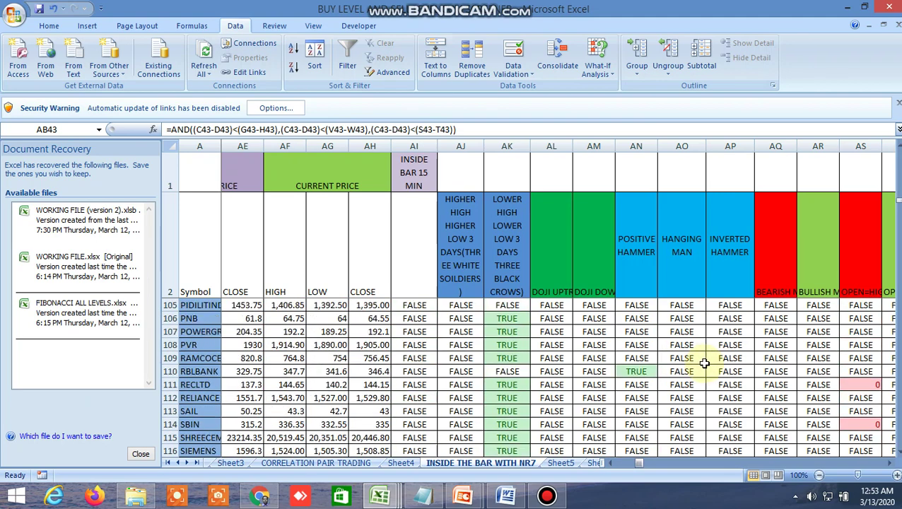
pyautogui.click(639, 369)
pyautogui.scroll(-13, 731, 389)
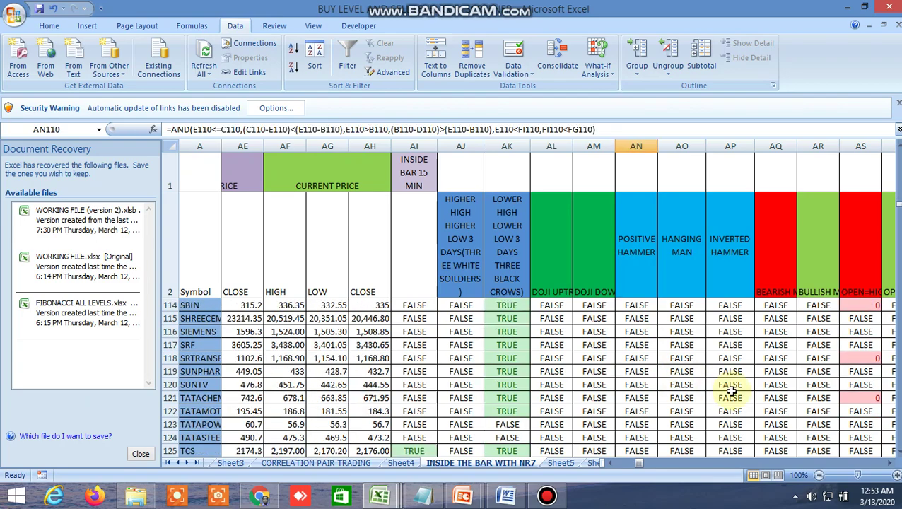
pyautogui.scroll(15, 719, 391)
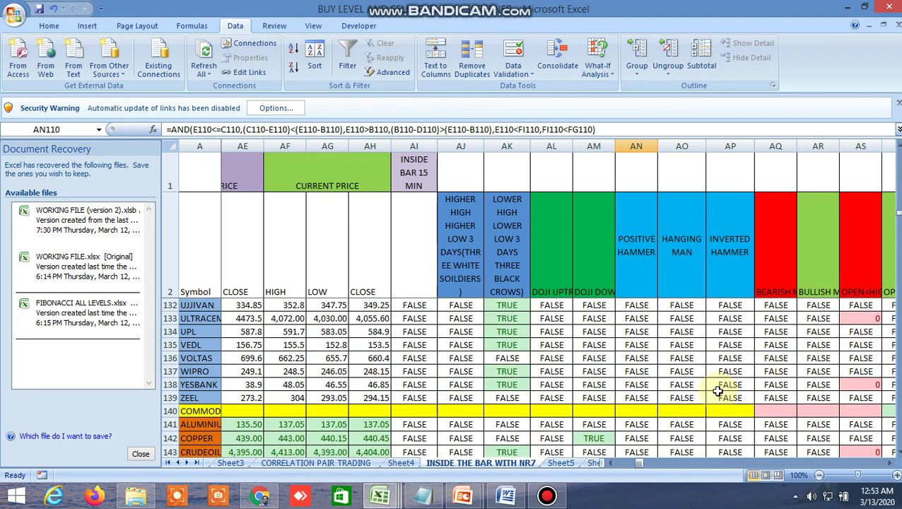
# Step: Switch to Chrome, close the MCX Market Watch page and return to the Excel workbook
pyautogui.click(272, 497)
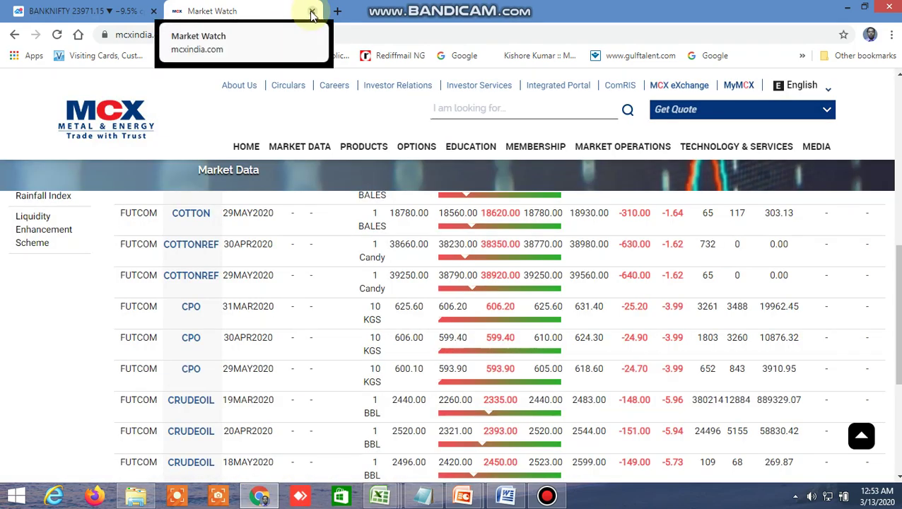
pyautogui.click(312, 11)
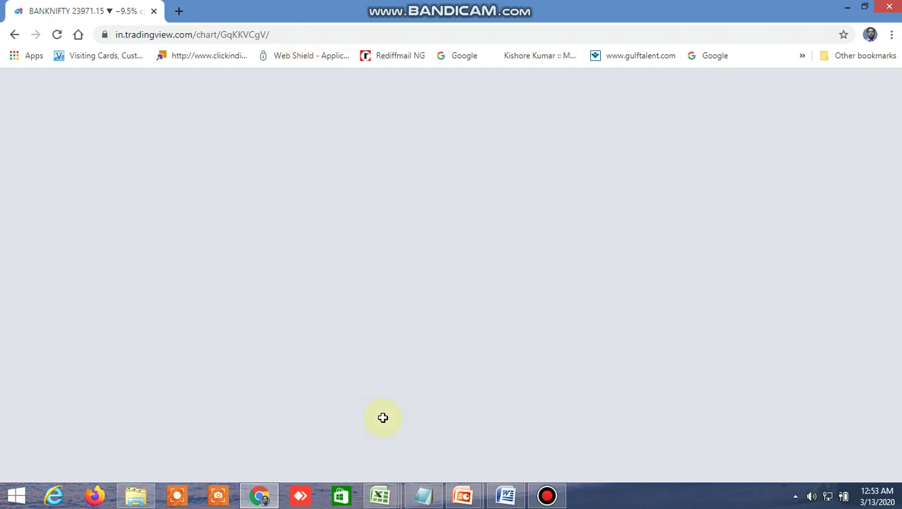
pyautogui.click(379, 496)
# Step: Return to the ACC row and go to the OPEN DRIVE, MASTER long and short, and engulfing columns
pyautogui.scroll(20, 706, 375)
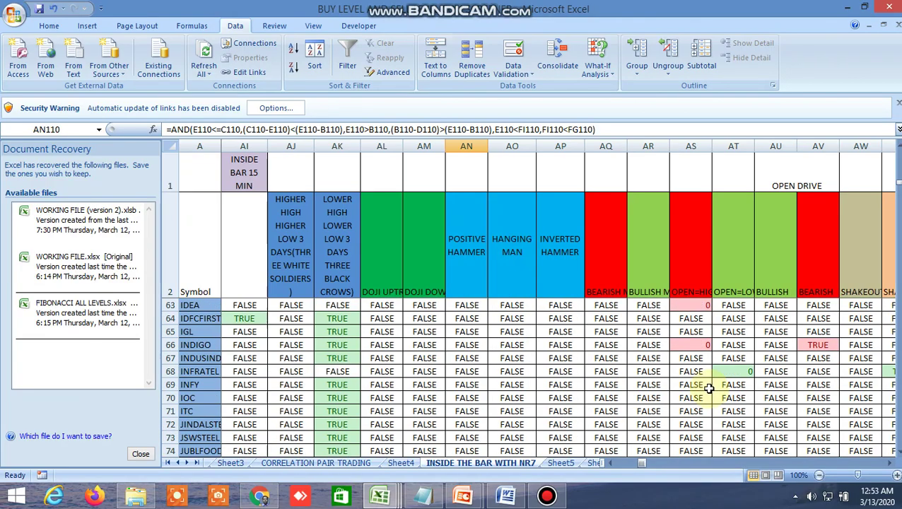
pyautogui.scroll(2, 707, 382)
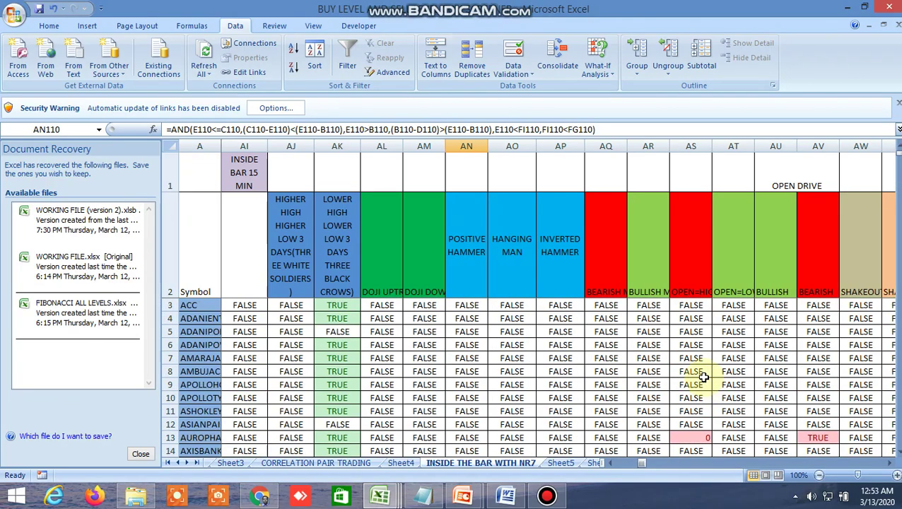
pyautogui.click(891, 464)
pyautogui.click(892, 464)
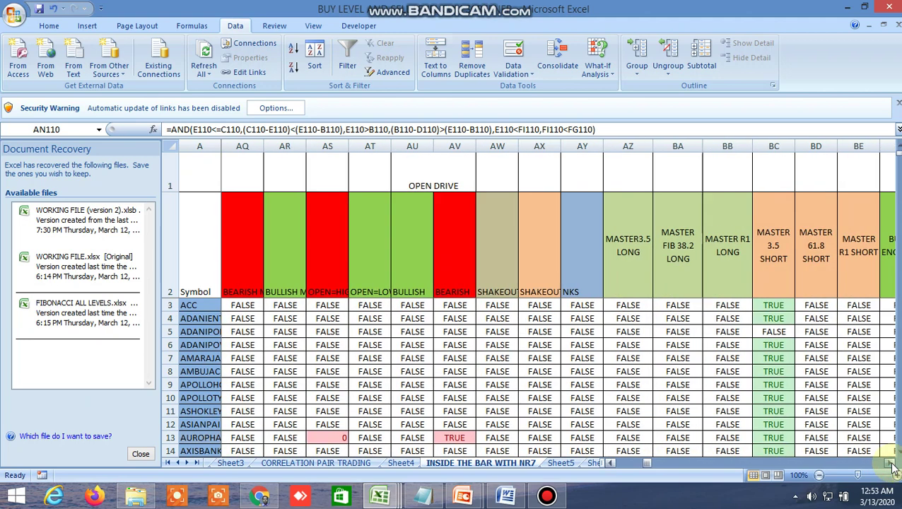
pyautogui.click(892, 464)
pyautogui.click(891, 464)
# Step: Scan the OPEN DRIVE, MASTER and engulfing signals through the stock rows and return to ACC
pyautogui.scroll(-5, 681, 317)
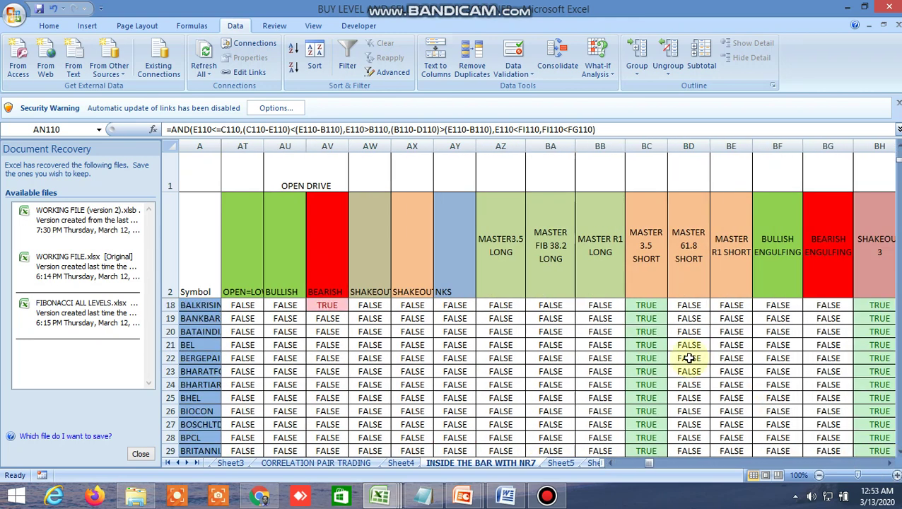
pyautogui.scroll(5, 681, 316)
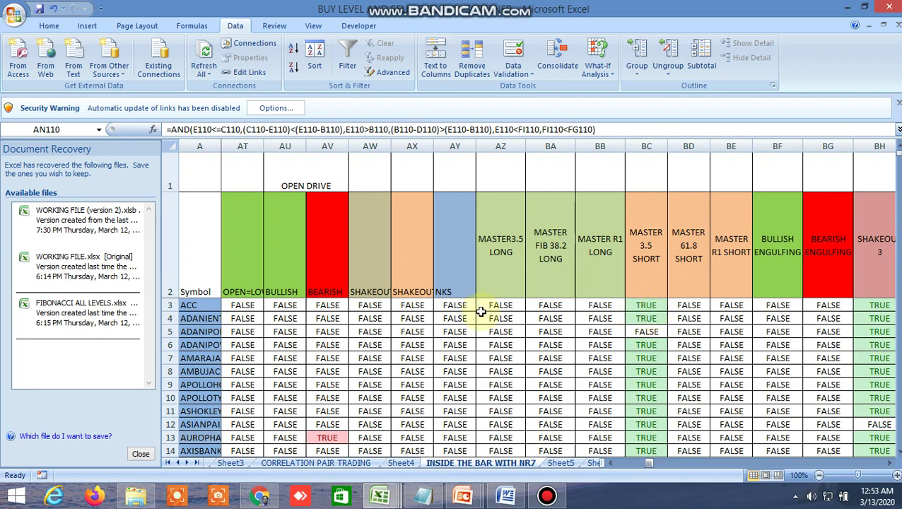
pyautogui.scroll(-5, 596, 364)
pyautogui.scroll(-19, 596, 363)
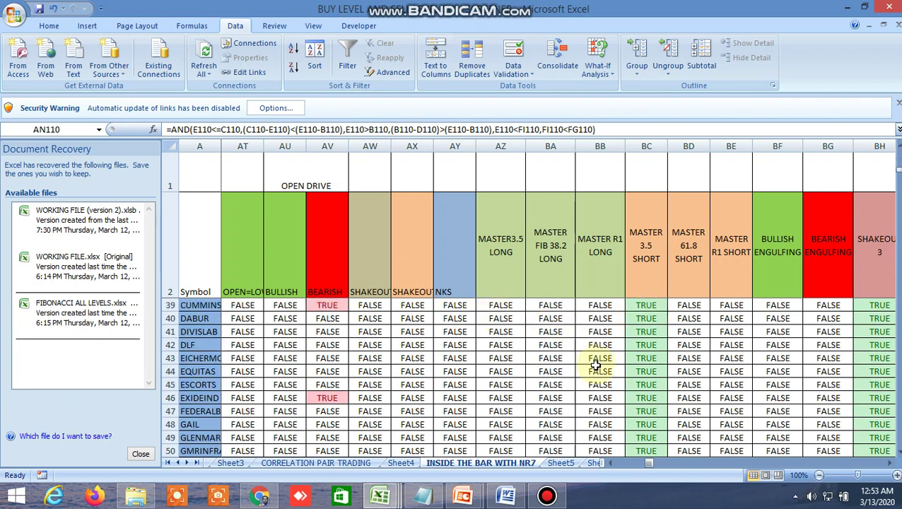
pyautogui.scroll(20, 596, 364)
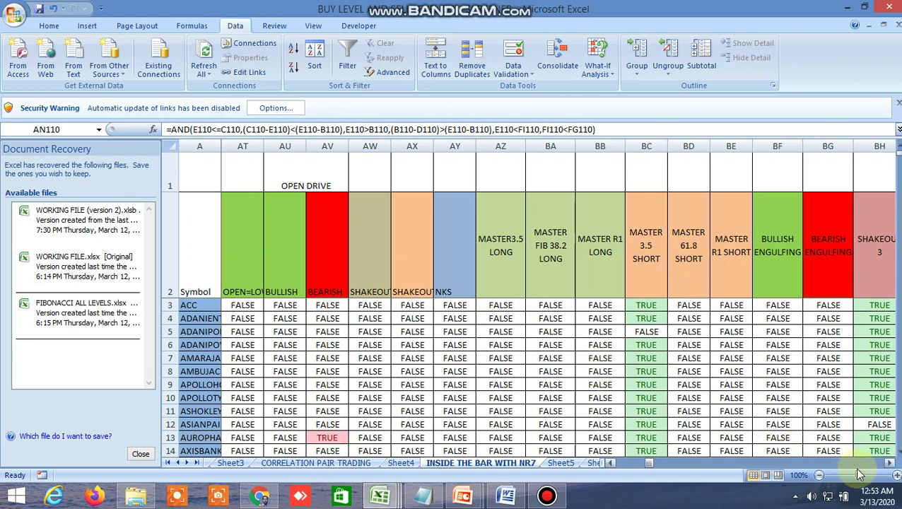
# Step: Go to the long-tail candlestick pattern column and inspect the formula of its TRUE result in row 5
pyautogui.click(892, 463)
pyautogui.click(892, 463)
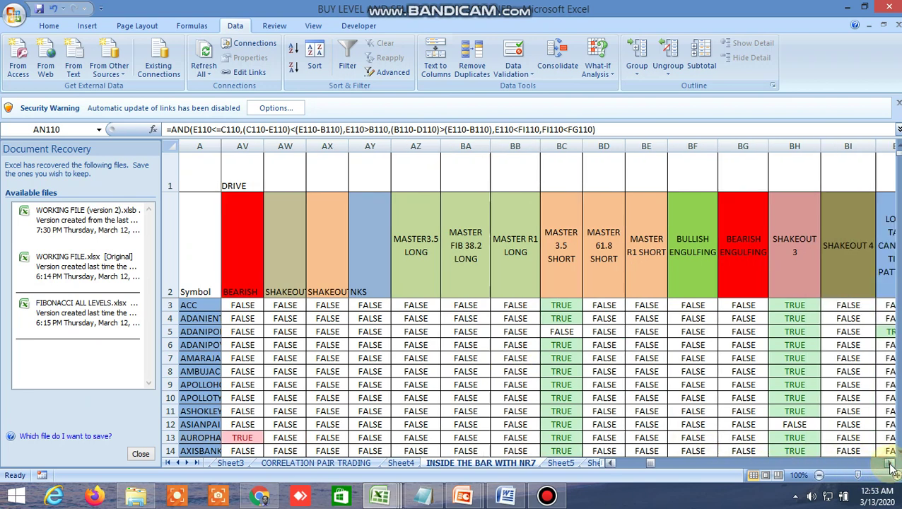
pyautogui.doubleClick(893, 463)
pyautogui.doubleClick(892, 463)
pyautogui.click(892, 463)
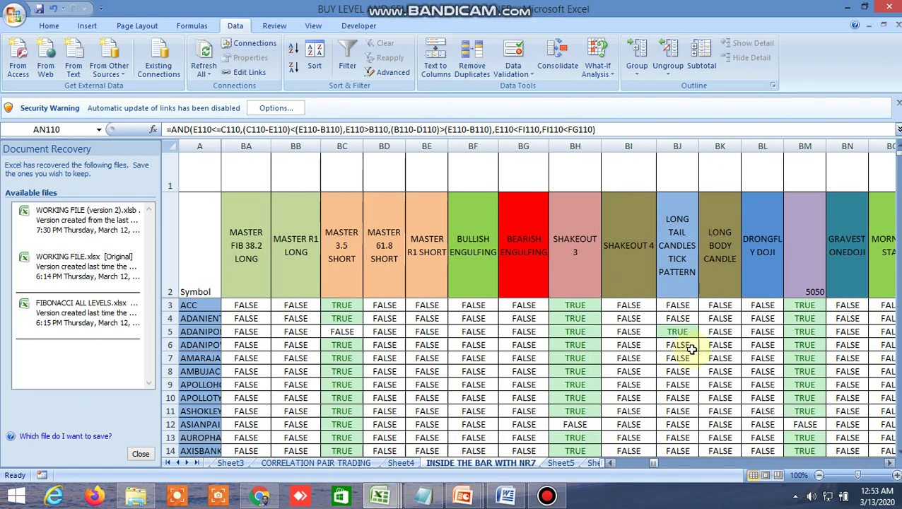
pyautogui.click(678, 330)
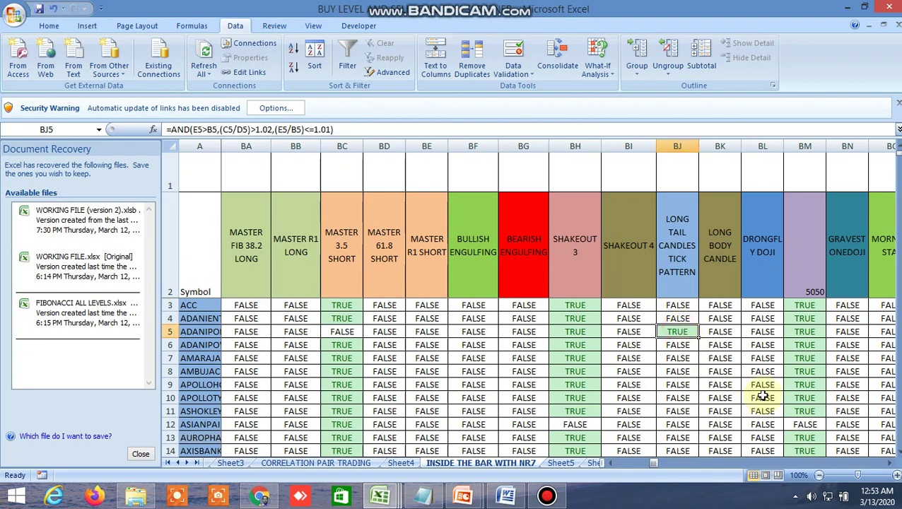